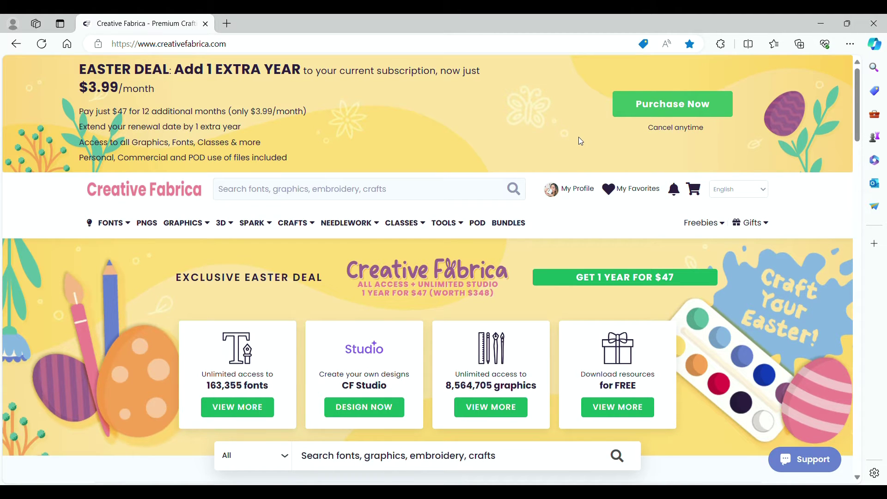
# Step: Open the CF Studio page in a new tab from the homepage's DESIGN NOW card
pyautogui.scroll(-1, 578, 137)
pyautogui.moveTo(718, 183)
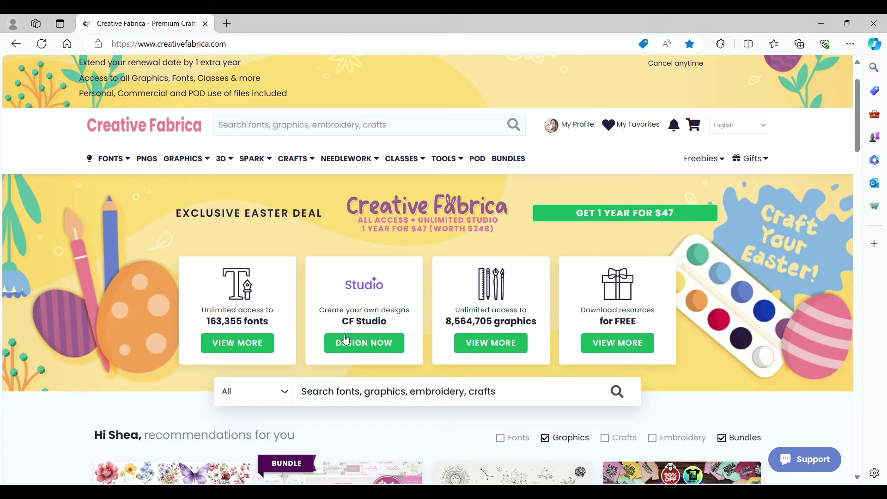
pyautogui.click(357, 347)
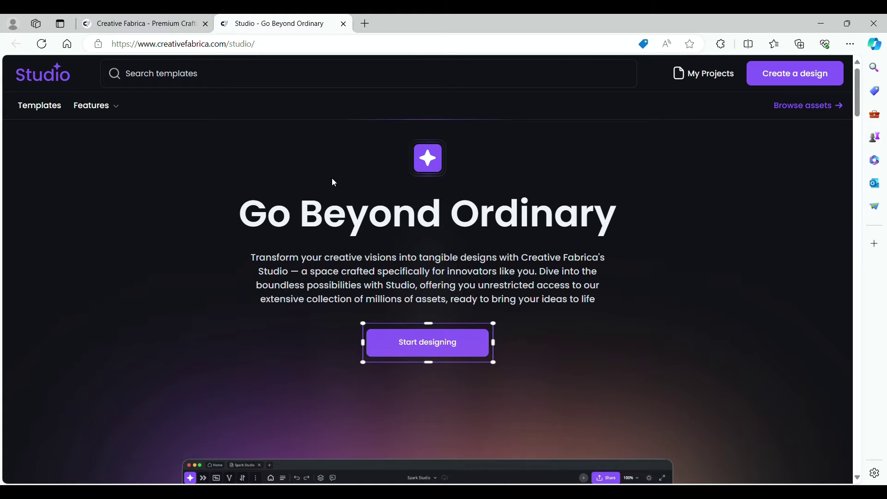
# Step: Launch the Studio app with Start designing to reach the empty Home dashboard
pyautogui.click(435, 351)
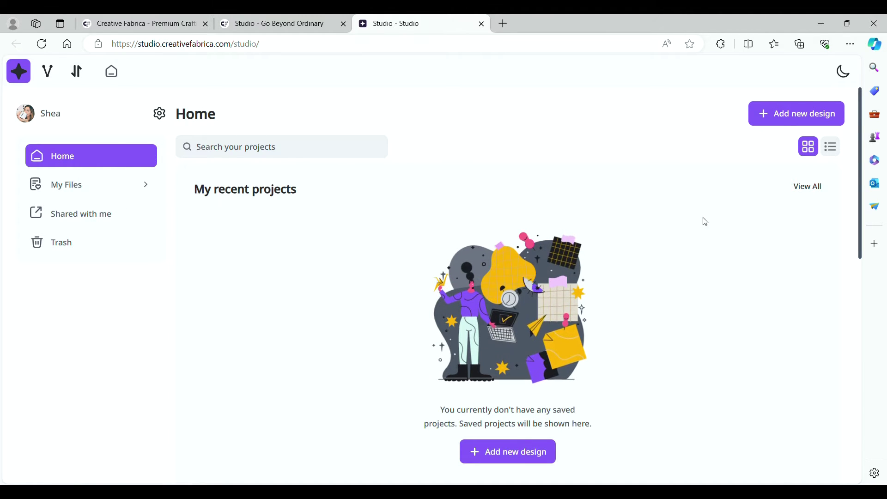
# Step: Start a new design and browse the Social Media, Online/Digital, Google Ads, Wedding, Business and Print on Demand presets
pyautogui.click(515, 451)
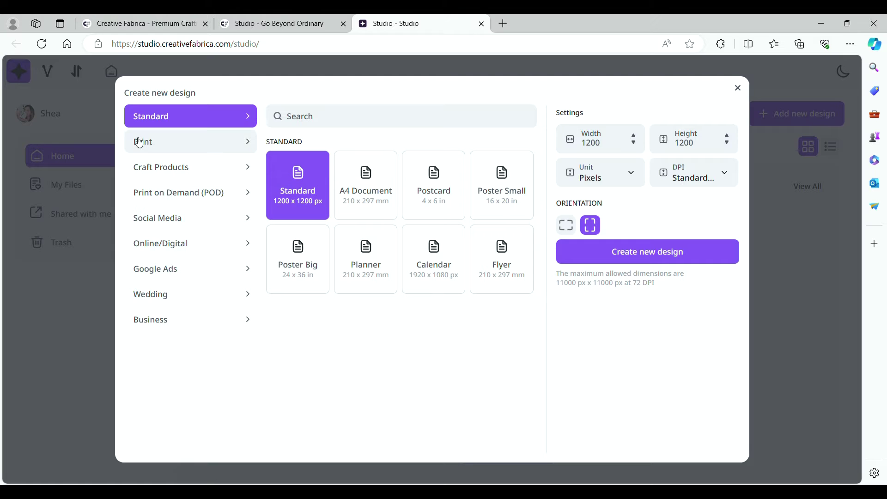
pyautogui.click(169, 218)
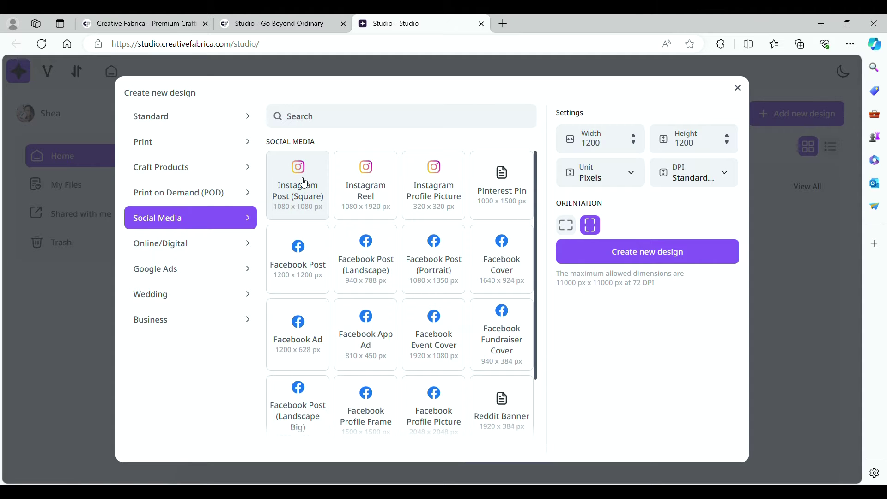
pyautogui.click(227, 245)
pyautogui.click(225, 269)
pyautogui.click(216, 296)
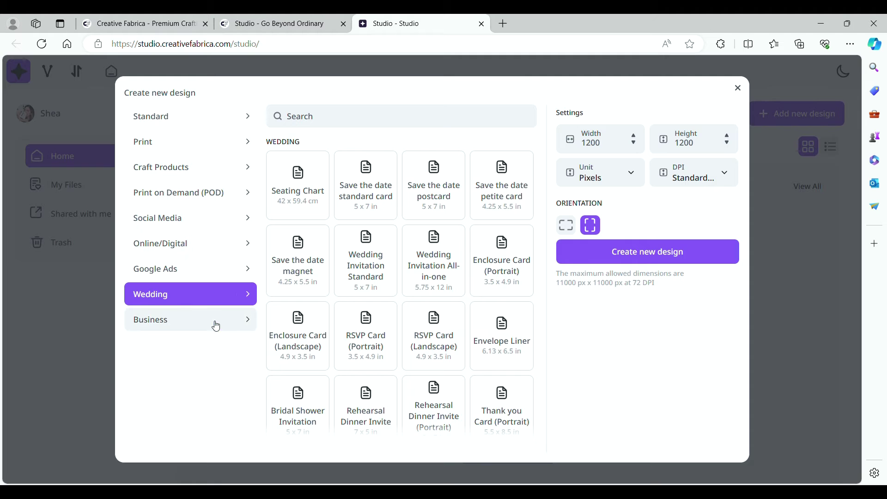
pyautogui.click(216, 326)
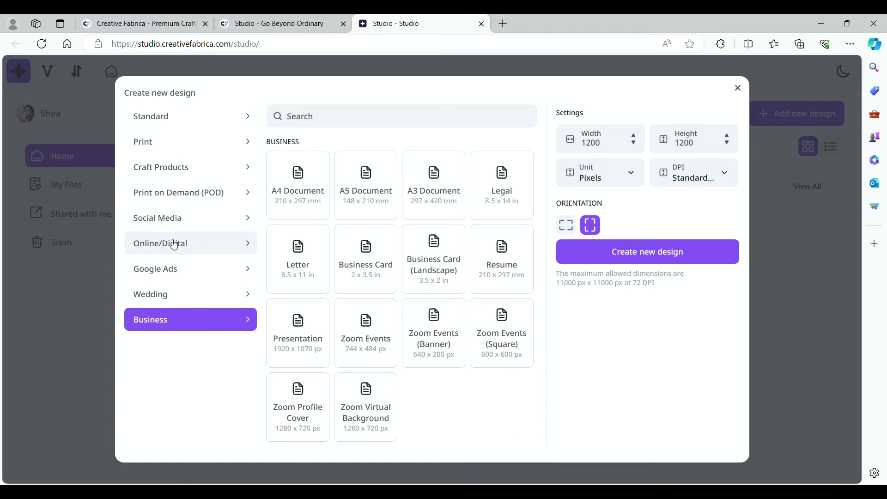
pyautogui.click(215, 217)
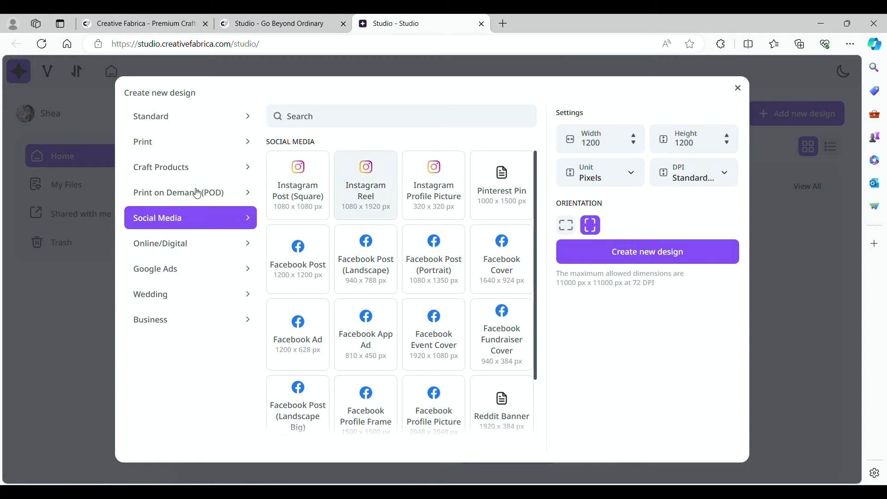
pyautogui.click(139, 192)
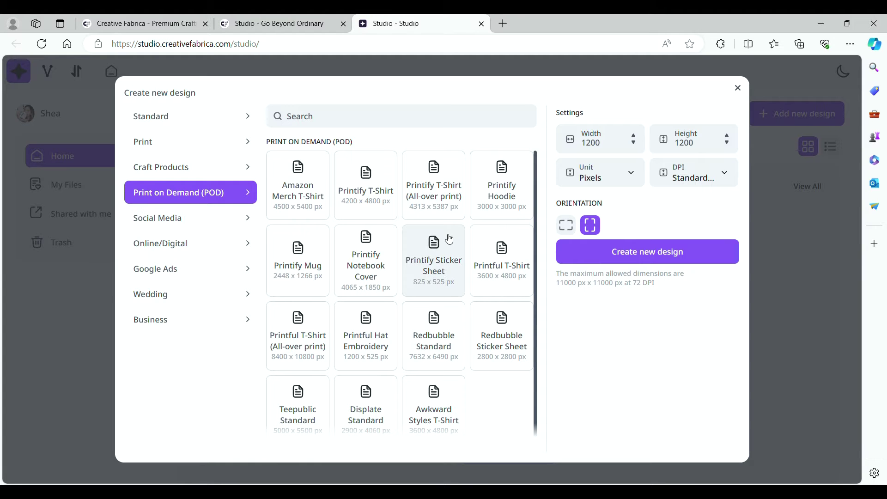
# Step: Browse the Craft Products and Print presets, then pick the 3.3 x 3.3 in Mug preset
pyautogui.click(211, 171)
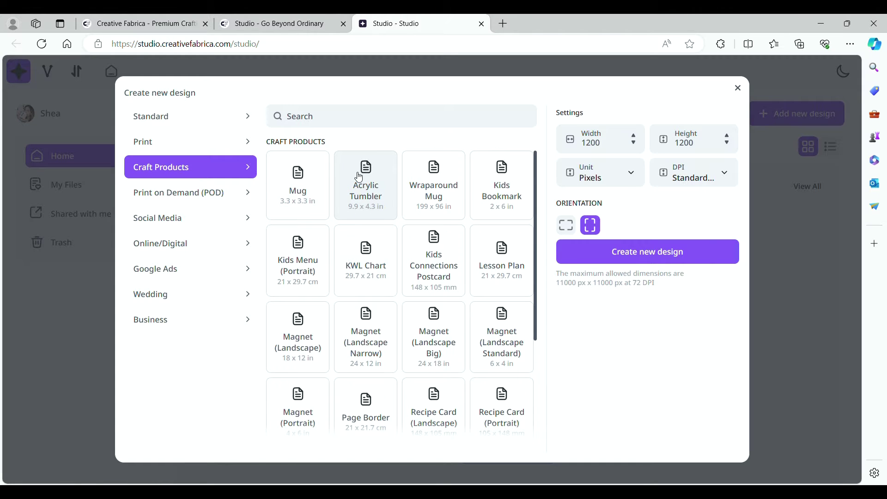
pyautogui.scroll(-1, 359, 177)
pyautogui.scroll(-3, 359, 177)
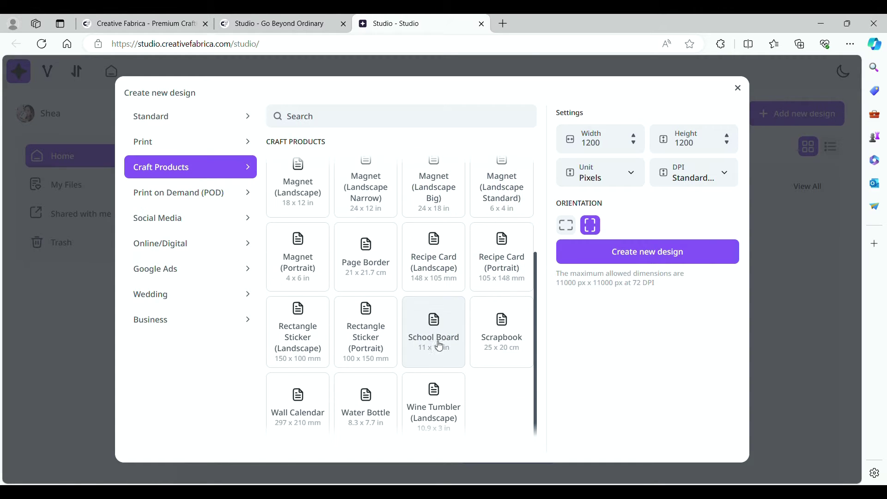
pyautogui.scroll(1, 388, 418)
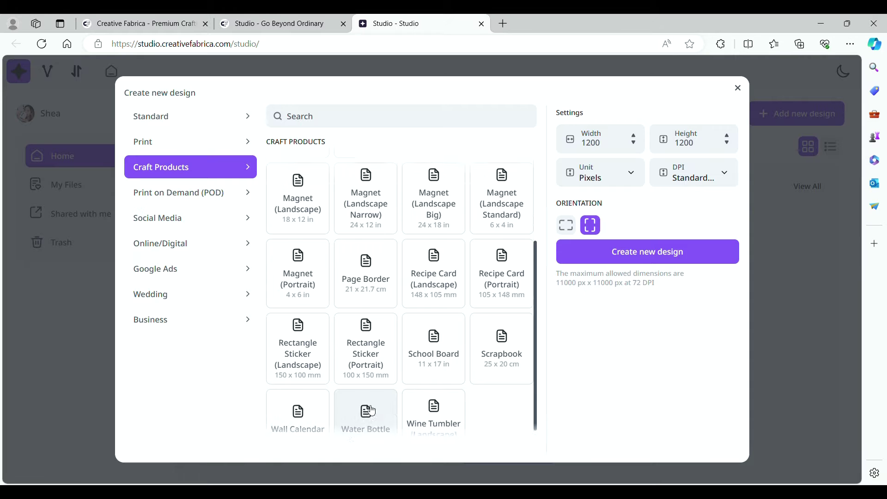
pyautogui.scroll(4, 370, 405)
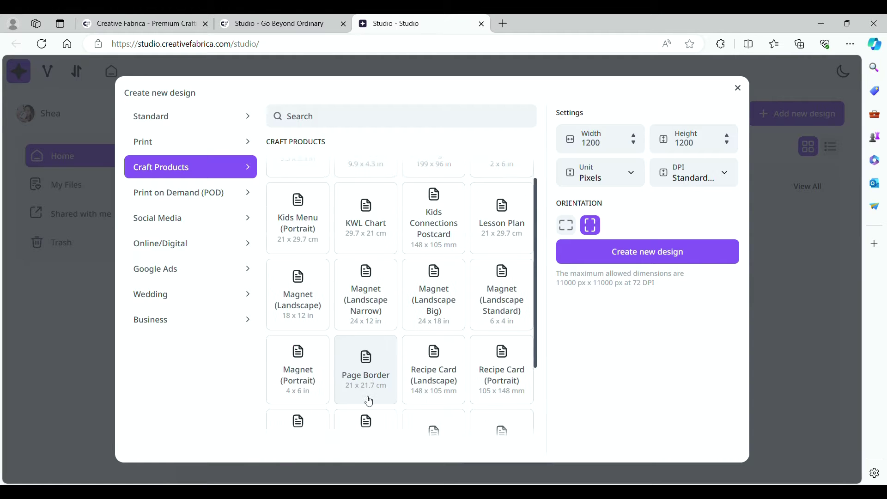
pyautogui.click(239, 140)
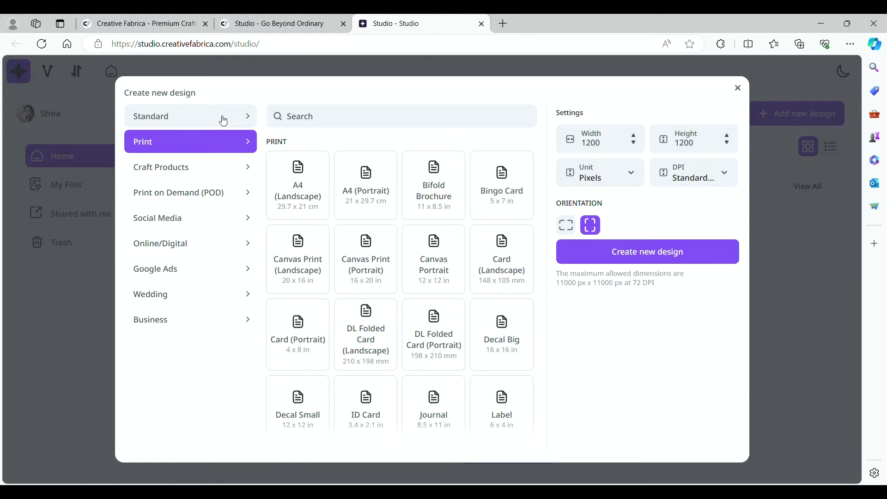
pyautogui.scroll(-2, 503, 335)
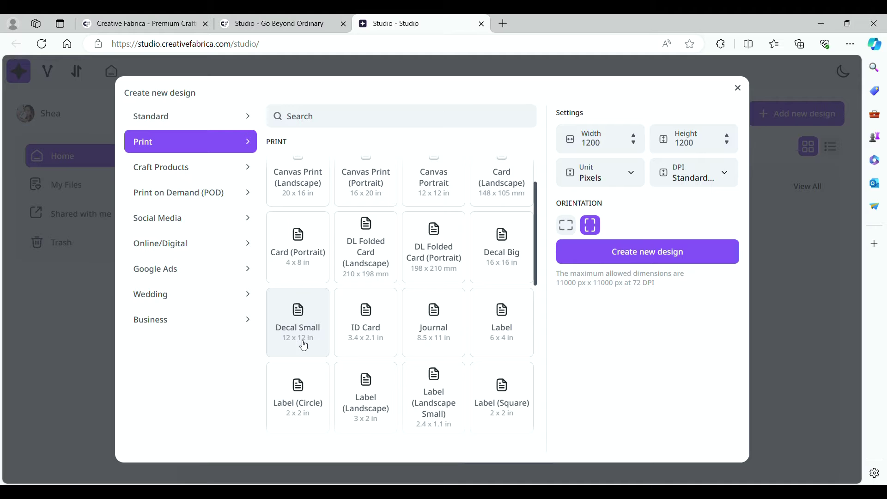
pyautogui.scroll(-5, 305, 344)
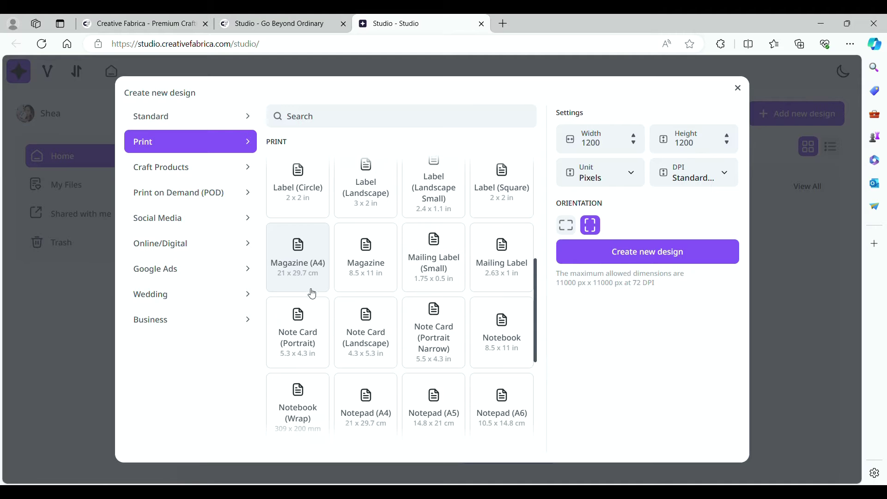
pyautogui.scroll(-1, 332, 281)
pyautogui.scroll(9, 357, 300)
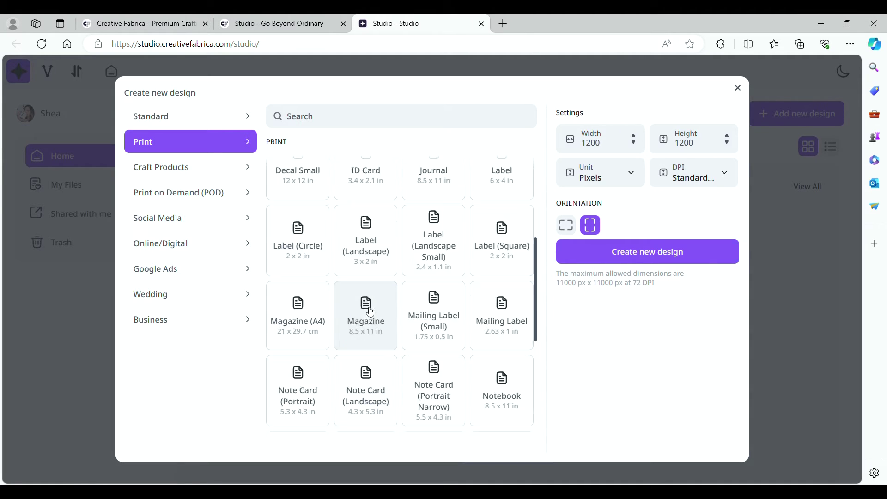
pyautogui.click(194, 123)
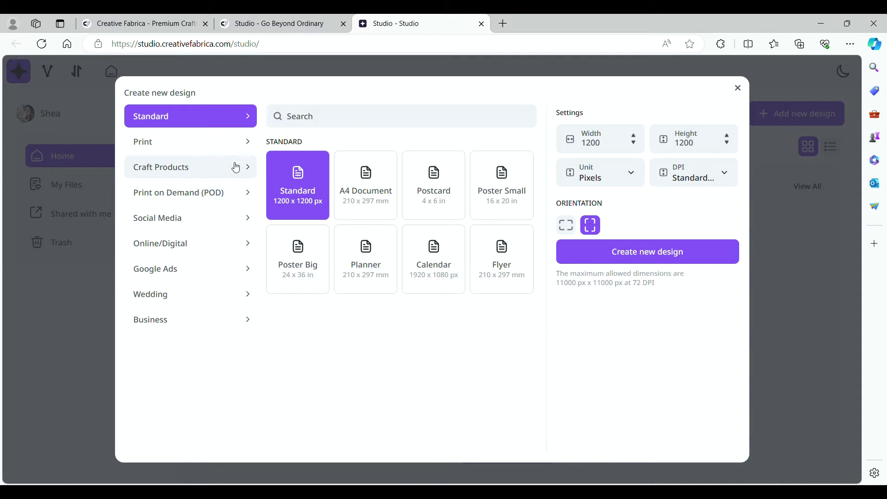
pyautogui.click(212, 141)
pyautogui.click(209, 169)
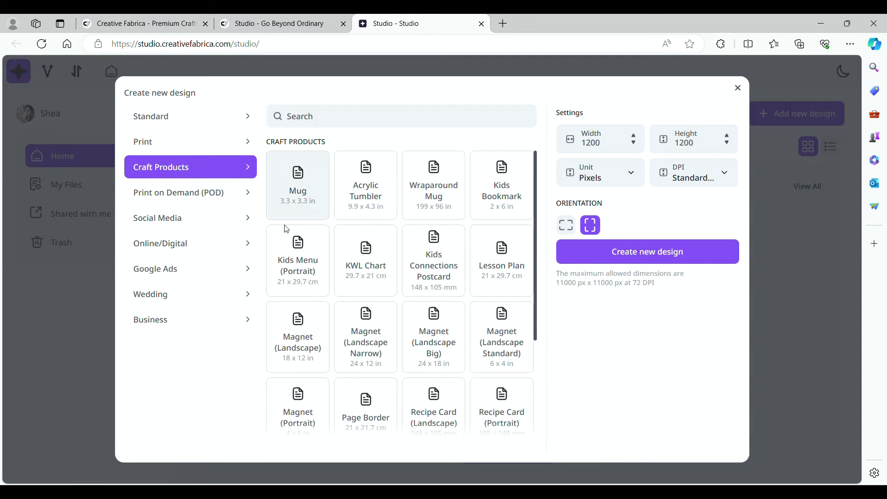
pyautogui.click(313, 216)
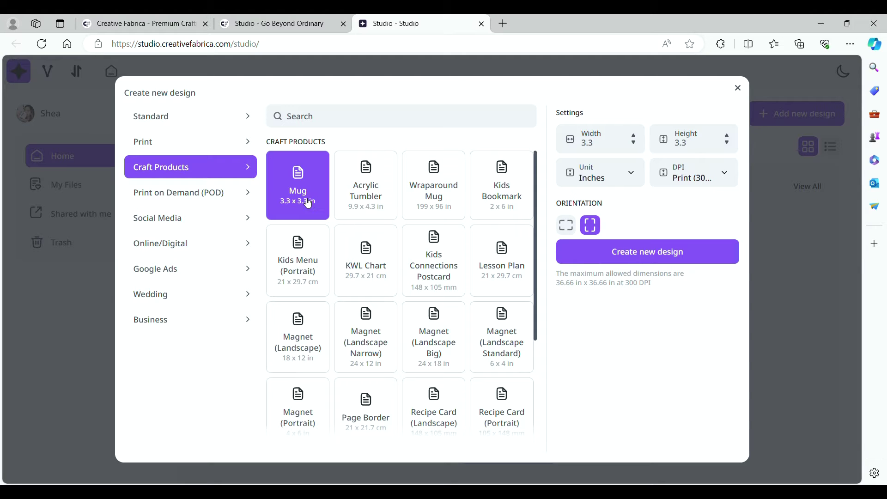
# Step: Create the blank 990 x 990 px mug canvas and filter the template library to Business
pyautogui.click(641, 259)
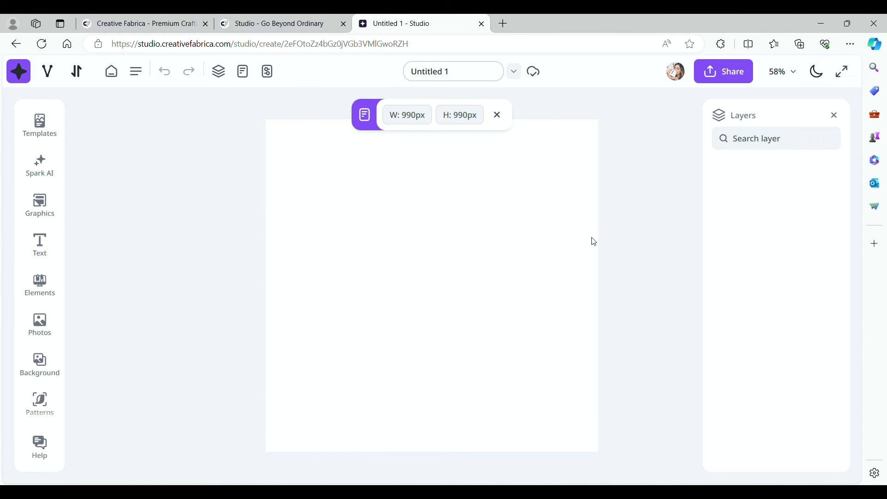
pyautogui.click(499, 118)
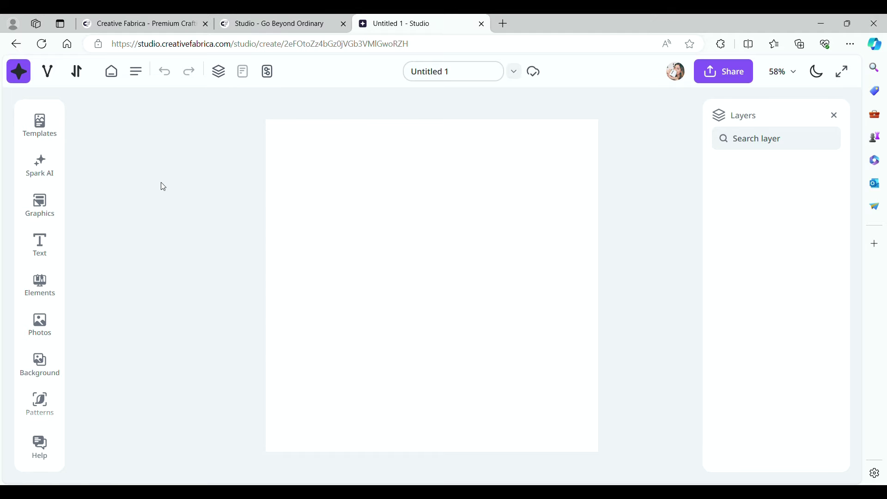
pyautogui.click(45, 137)
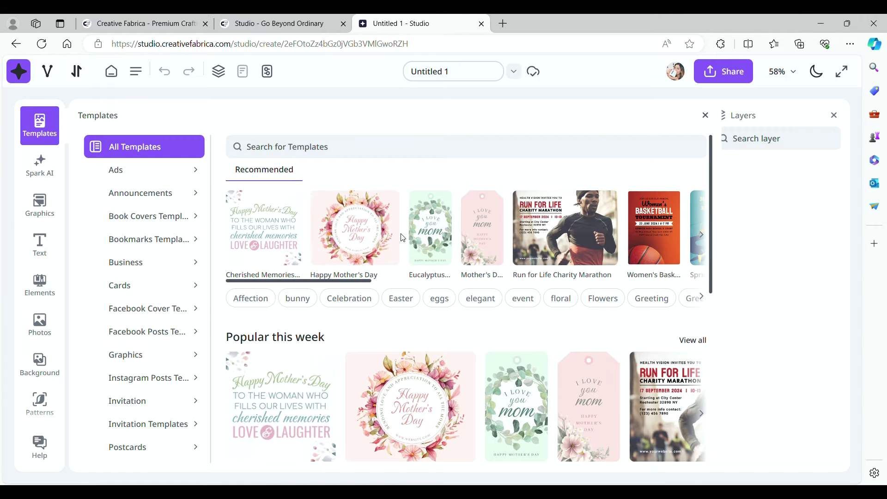
pyautogui.scroll(-3, 398, 256)
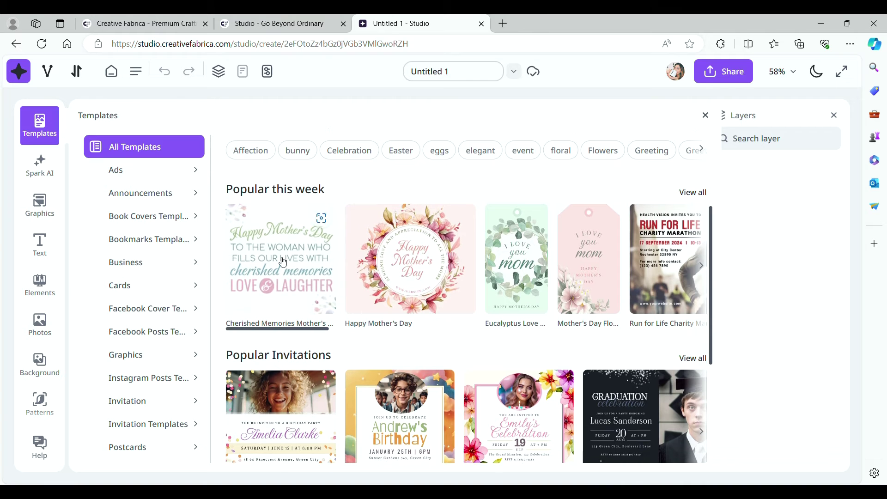
pyautogui.scroll(-1, 418, 250)
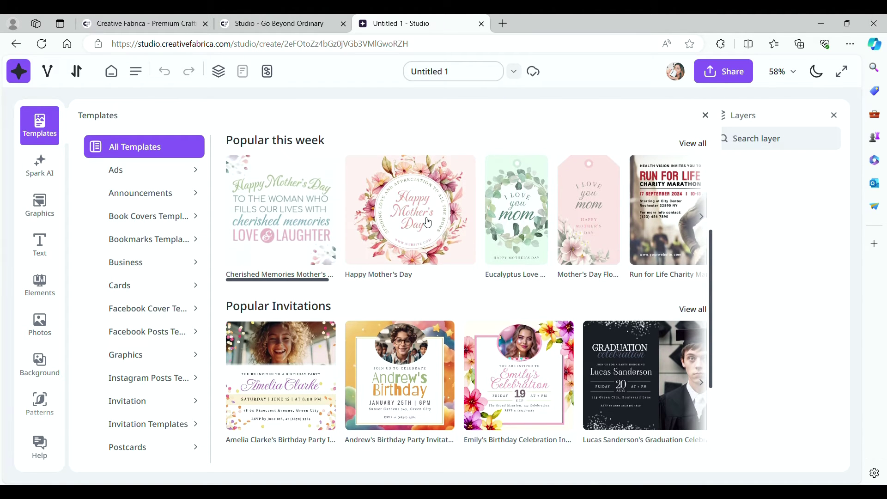
pyautogui.moveTo(414, 219)
pyautogui.scroll(-3, 413, 218)
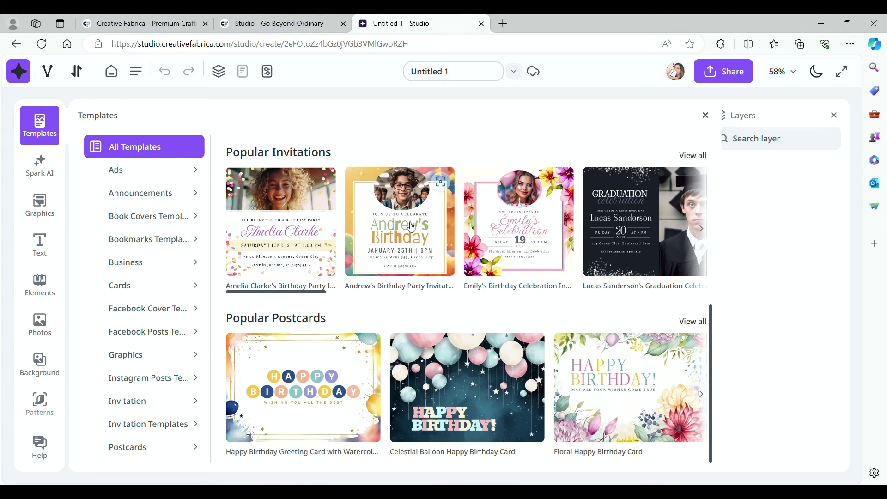
pyautogui.scroll(3, 412, 226)
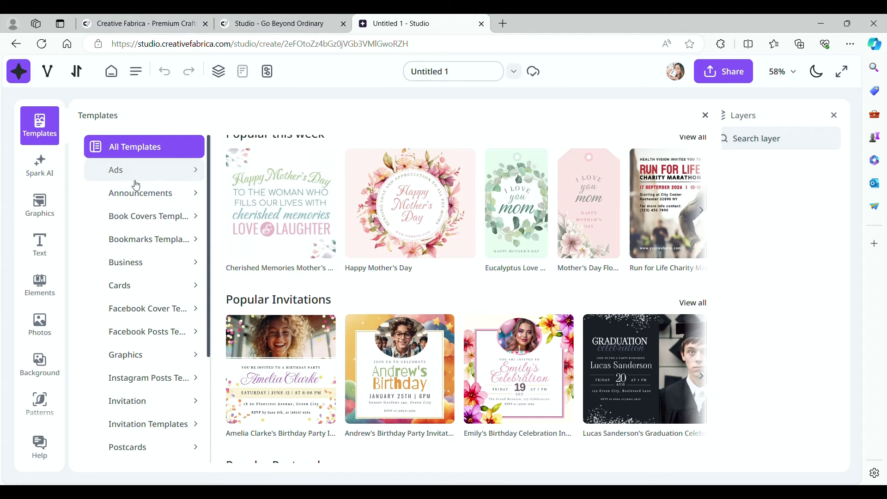
pyautogui.click(135, 261)
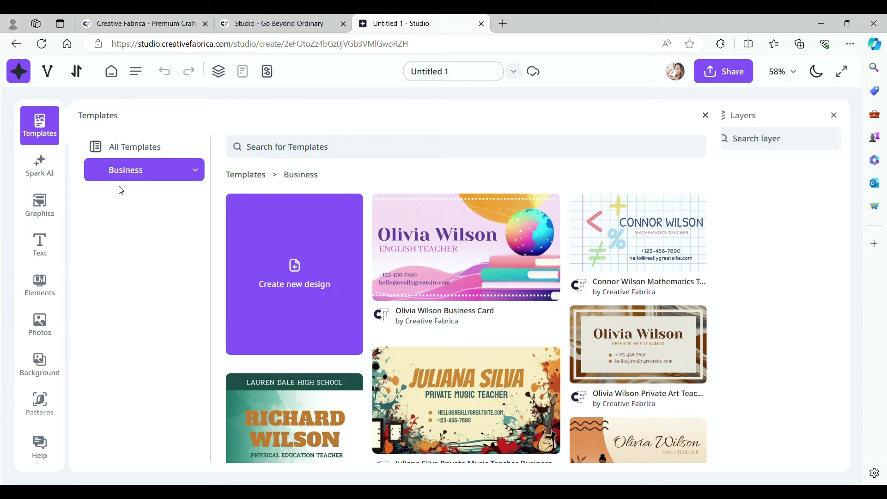
# Step: Show all template categories, then open Graphics and scroll through its Easter greeting templates
pyautogui.click(45, 138)
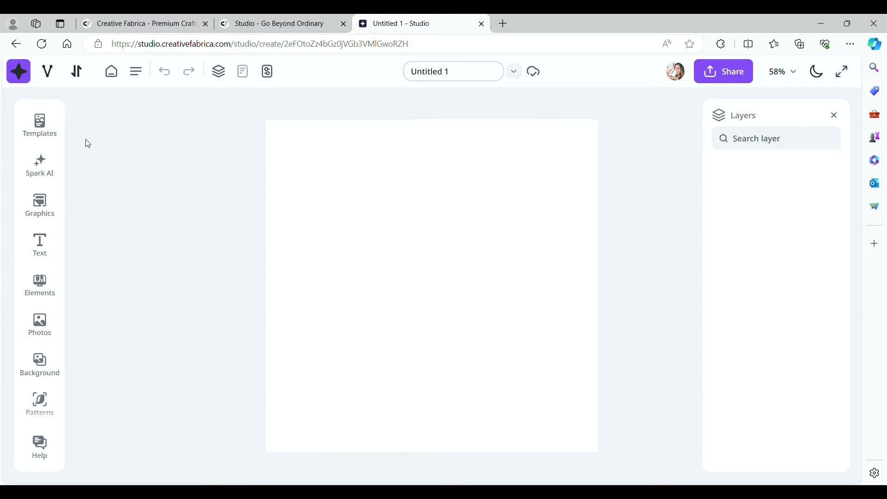
pyautogui.click(57, 142)
pyautogui.click(157, 146)
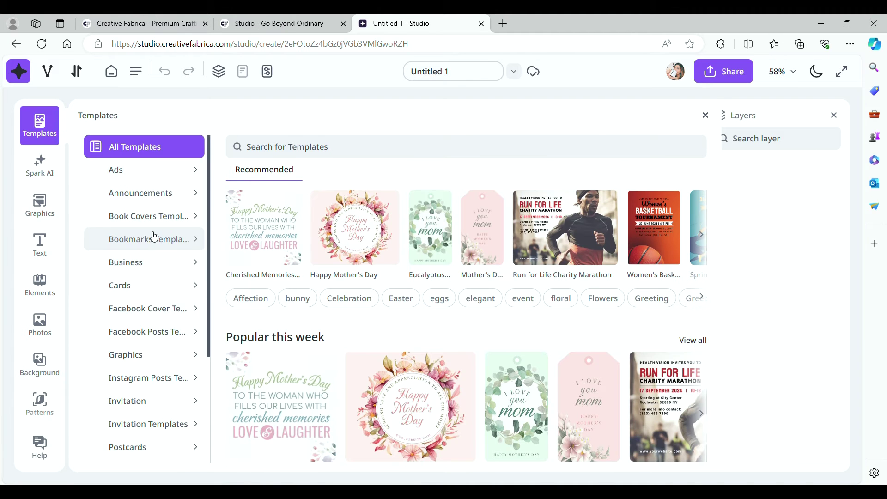
pyautogui.scroll(-5, 154, 237)
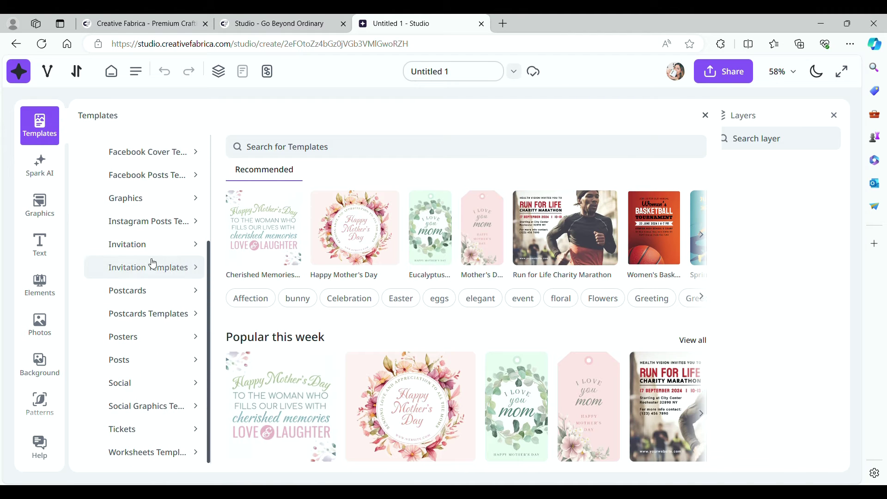
pyautogui.scroll(2, 166, 340)
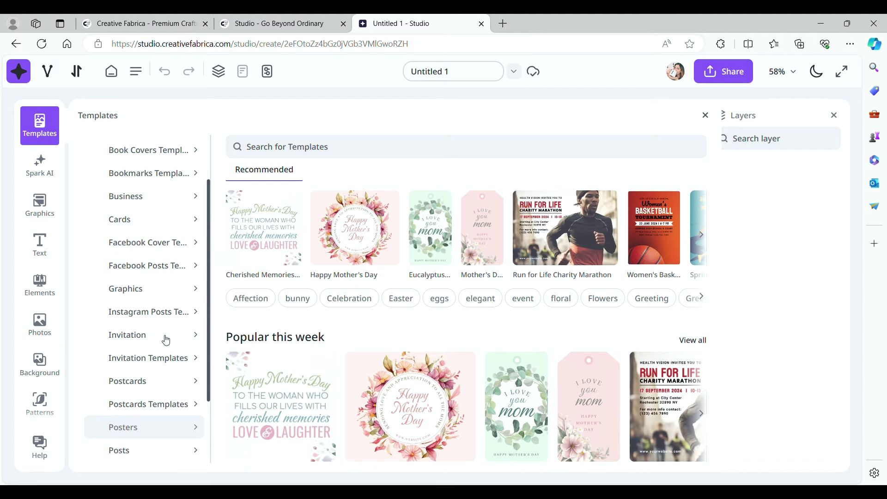
pyautogui.scroll(2, 167, 340)
pyautogui.click(165, 345)
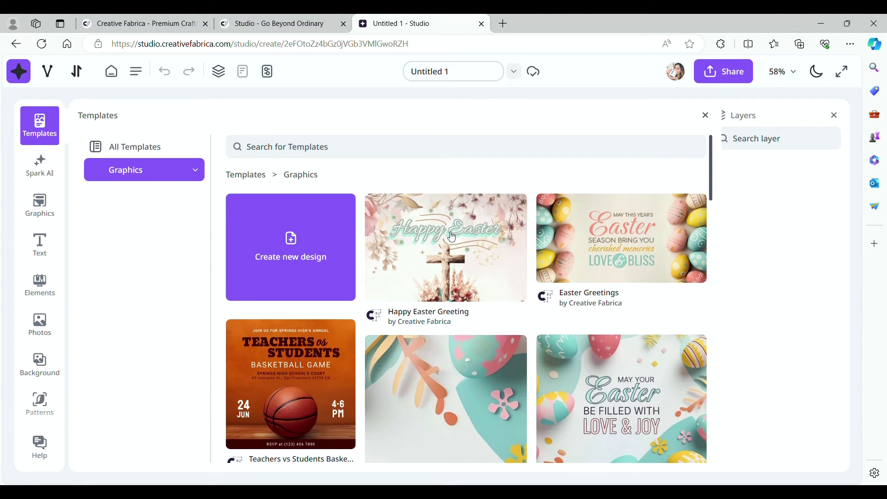
pyautogui.scroll(-12, 455, 243)
pyautogui.scroll(-2, 454, 244)
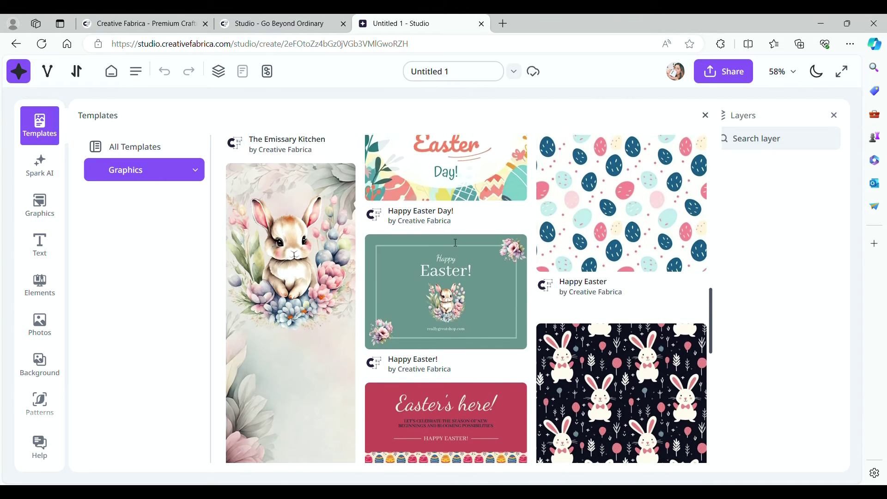
pyautogui.scroll(-8, 316, 234)
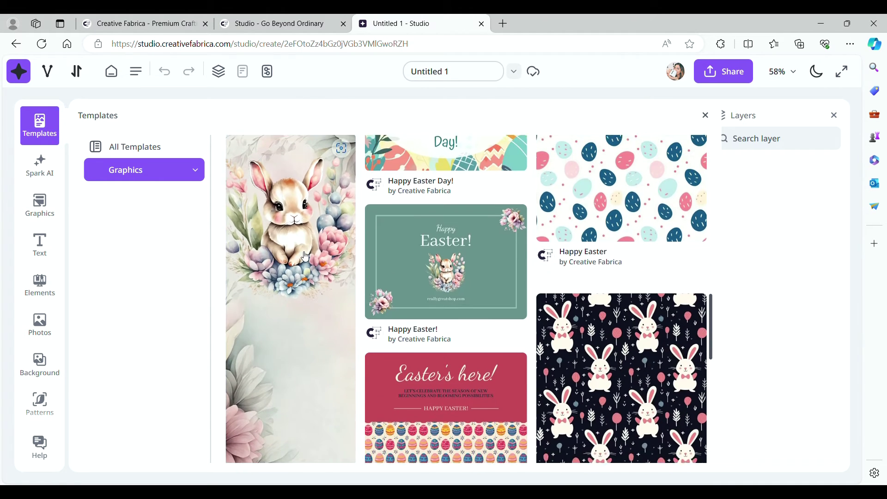
pyautogui.scroll(6, 391, 186)
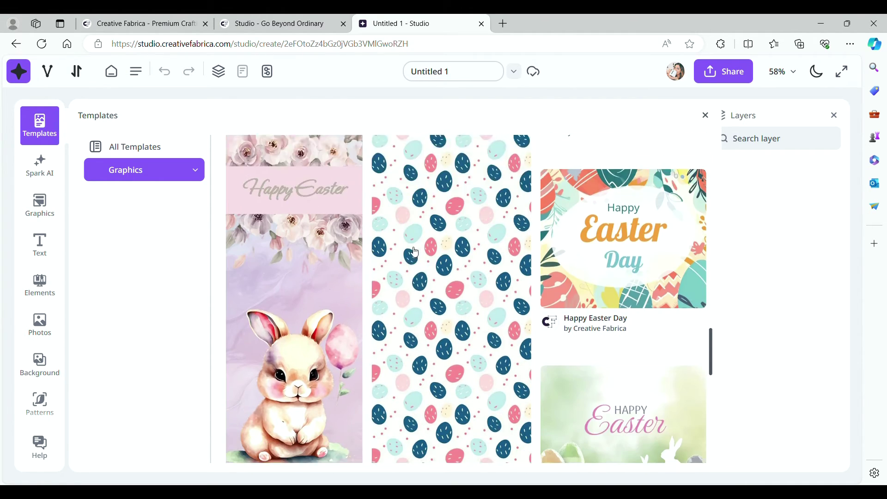
pyautogui.scroll(6, 373, 236)
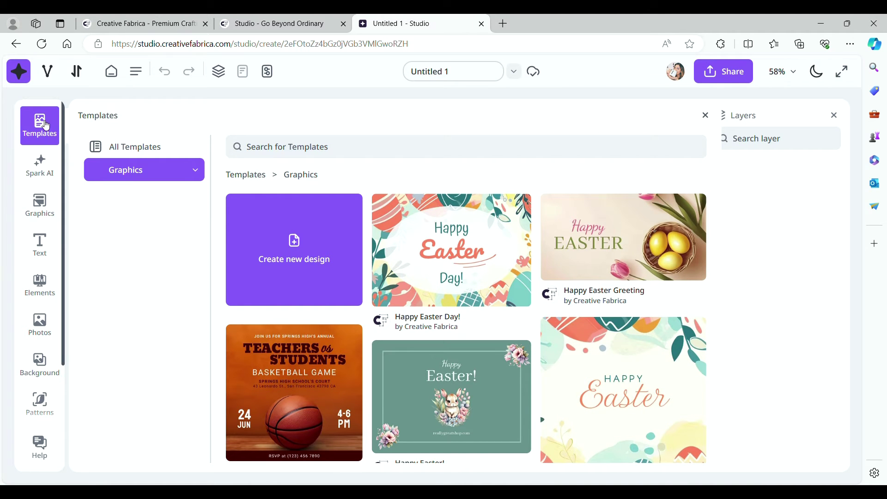
# Step: Look at Spark AI, then open the Graphics clipart library with heart, butterfly and bunny
pyautogui.click(40, 165)
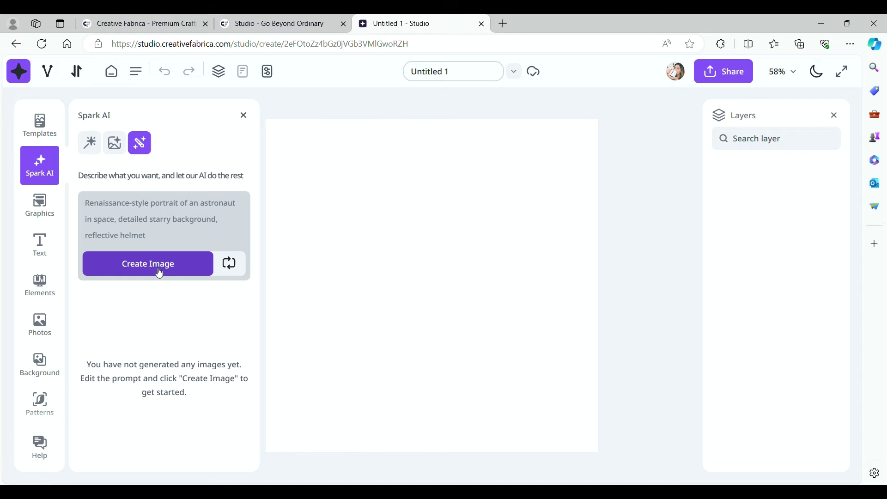
pyautogui.click(39, 199)
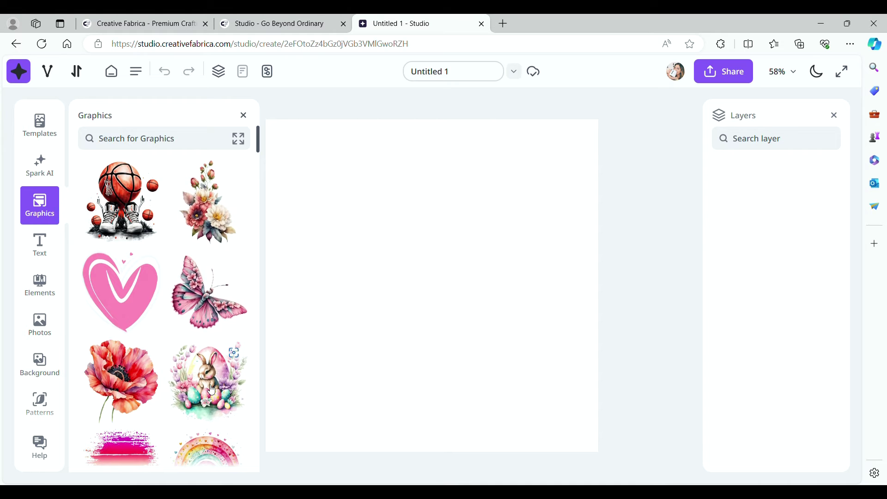
# Step: Add the watercolor bunny graphic, delete it, and scroll through more graphics
pyautogui.click(221, 397)
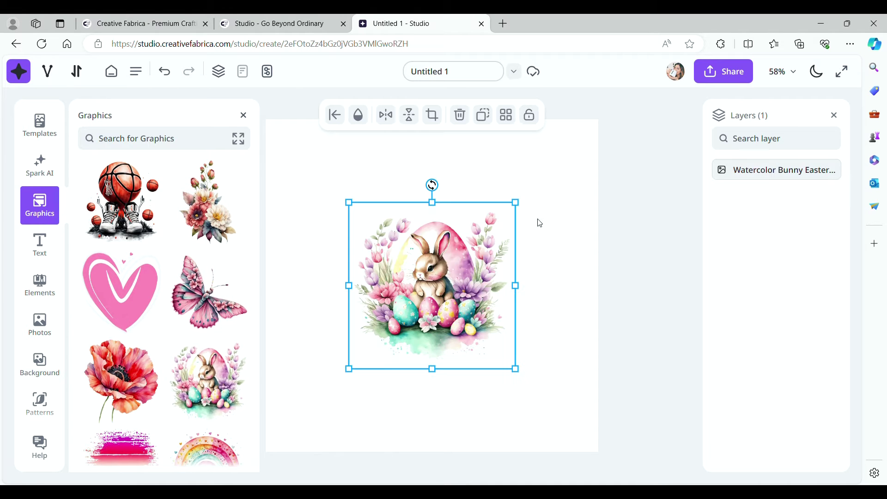
pyautogui.press('Delete')
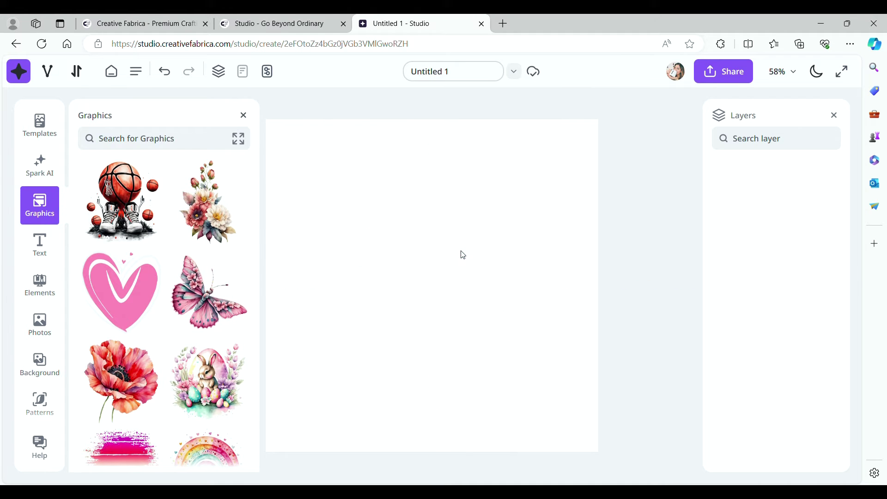
pyautogui.scroll(-5, 92, 354)
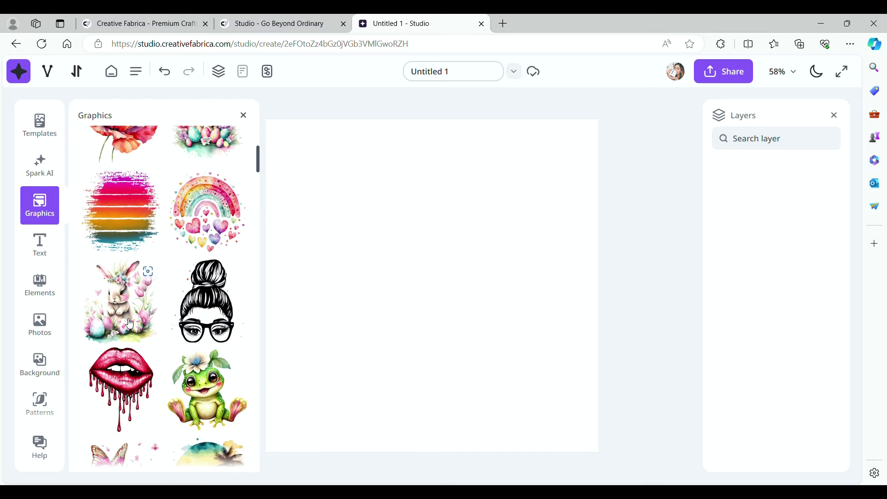
pyautogui.scroll(-6, 154, 310)
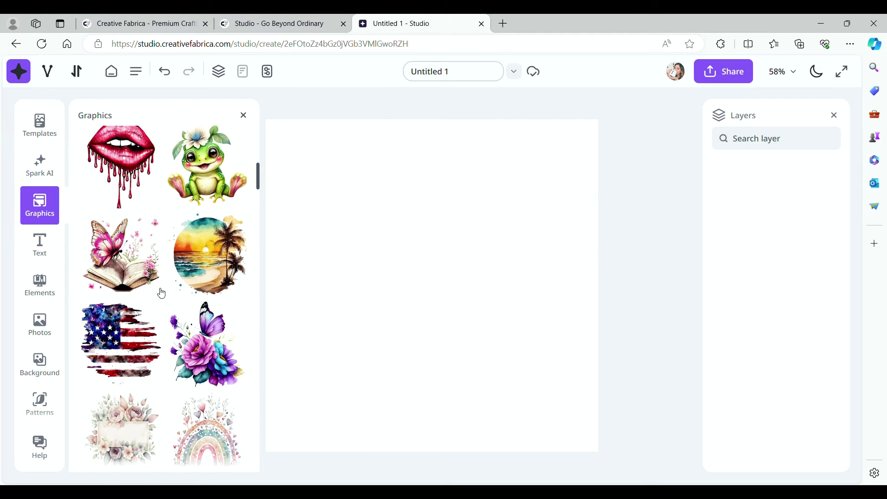
pyautogui.scroll(-1, 162, 294)
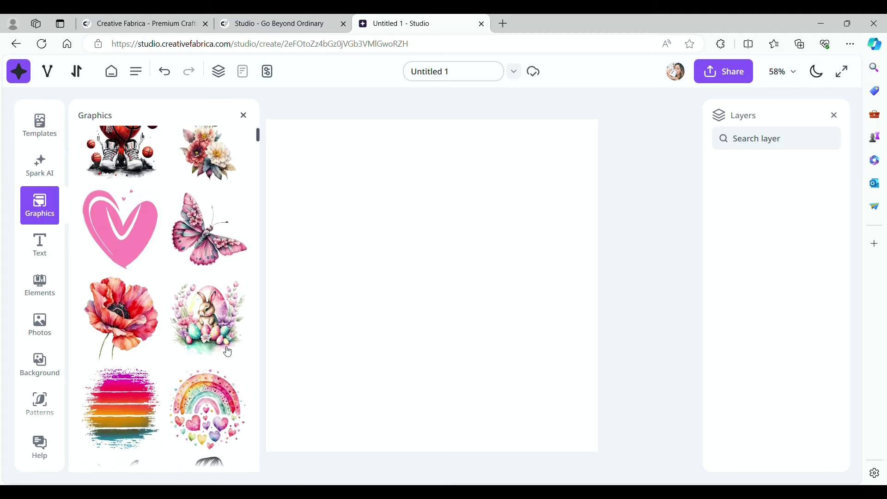
# Step: Search 'floral', add and enlarge the pink and purple floral frame, delete it, then open Text templates
pyautogui.click(198, 136)
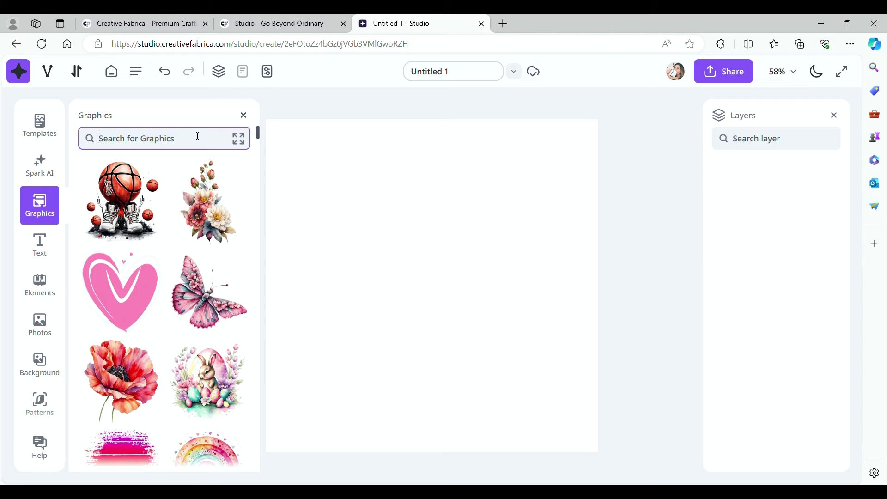
pyautogui.write('floral')
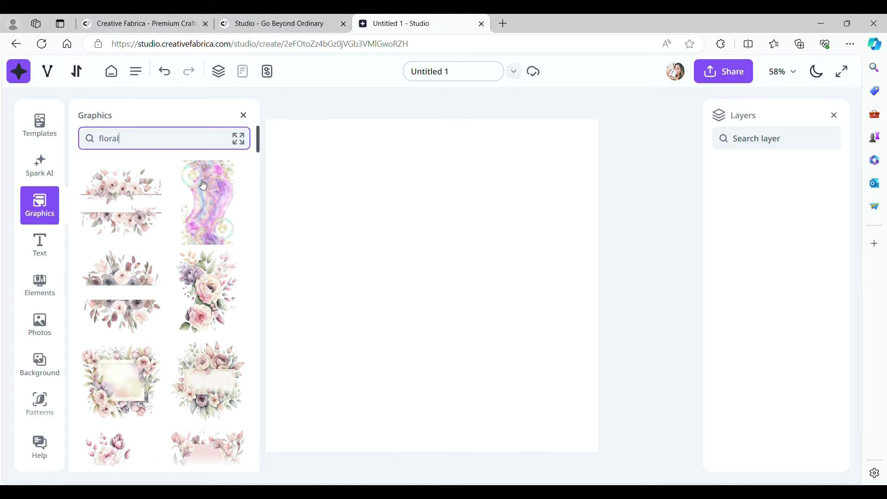
pyautogui.scroll(-10, 194, 231)
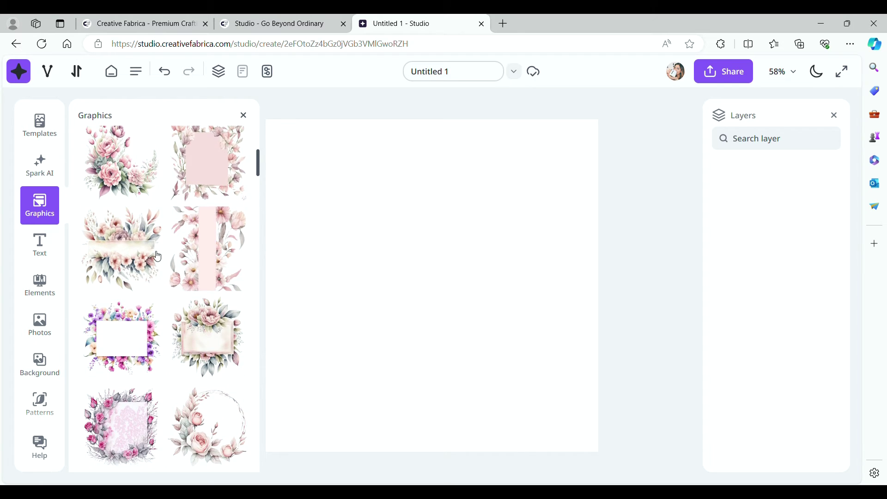
pyautogui.scroll(-2, 131, 253)
pyautogui.click(130, 253)
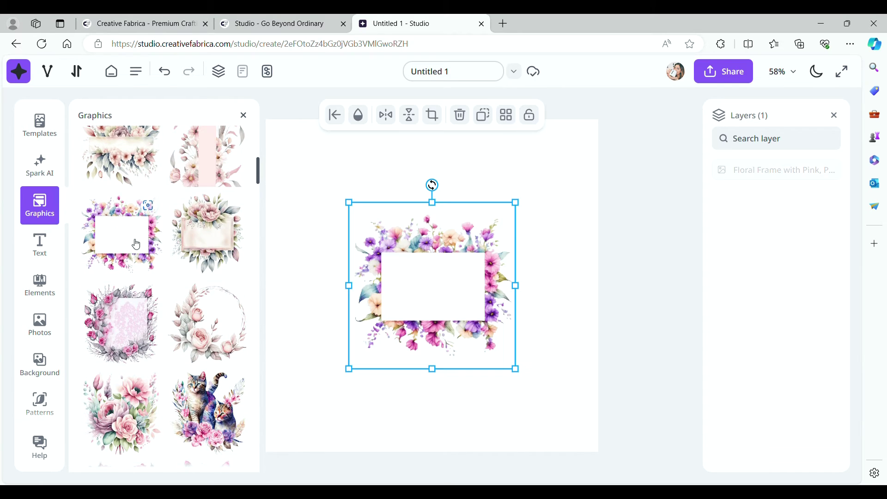
pyautogui.moveTo(350, 204); pyautogui.dragTo(274, 128)
pyautogui.click(543, 386)
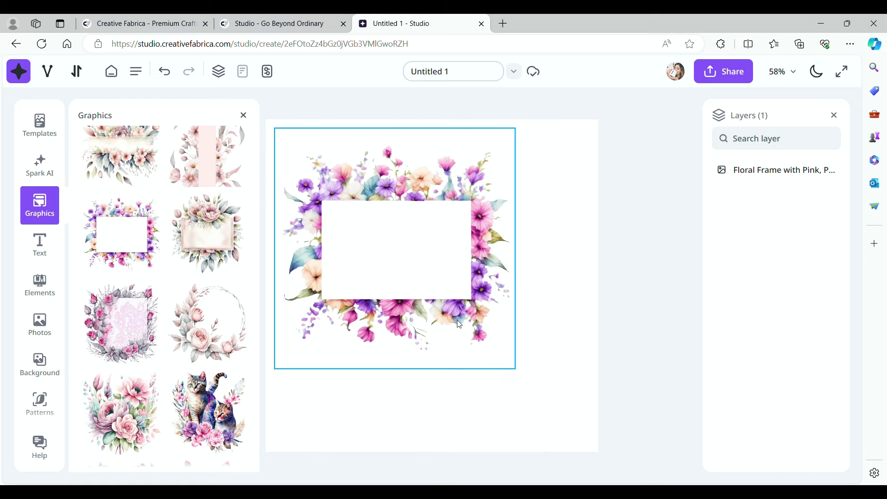
pyautogui.click(458, 305)
pyautogui.press('Delete')
pyautogui.click(34, 246)
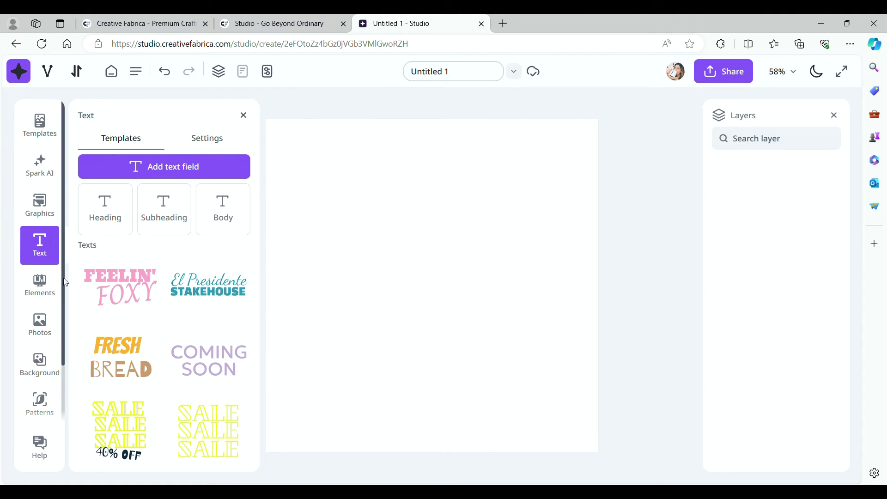
# Step: Add the pink FEELIN' FOXY text design, move it toward the upper left, and enlarge it
pyautogui.click(122, 302)
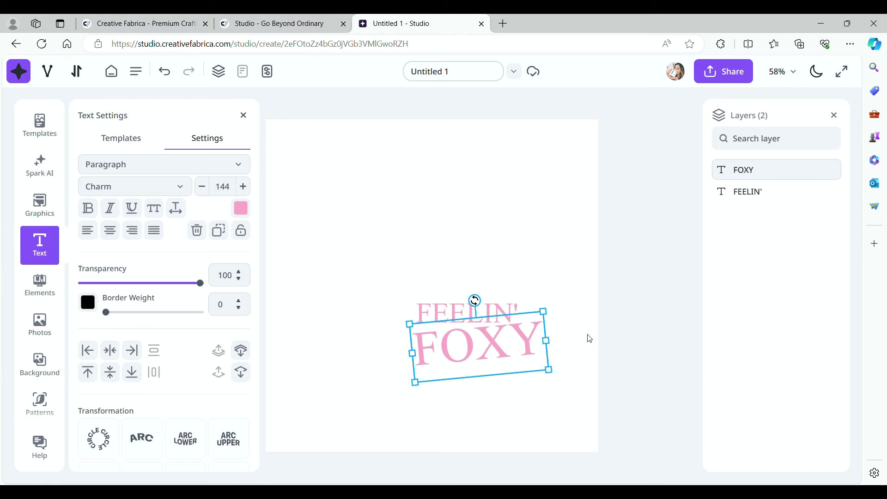
pyautogui.click(442, 262)
pyautogui.moveTo(420, 278); pyautogui.dragTo(519, 376)
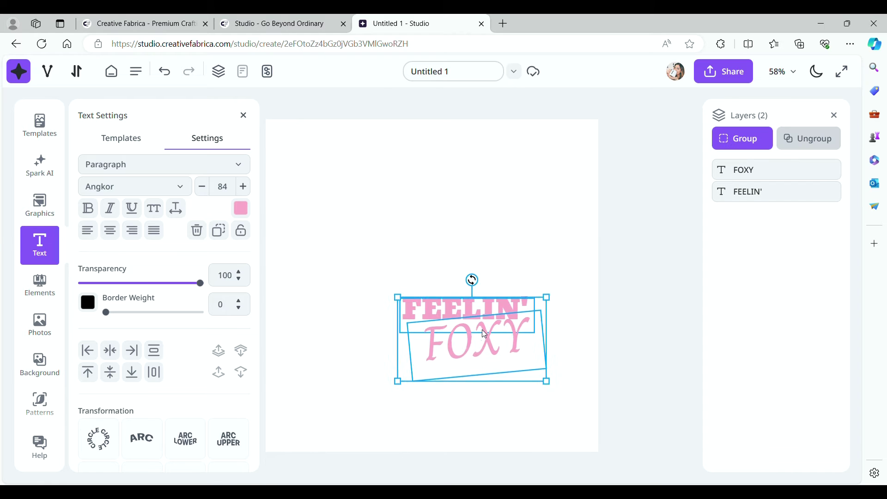
pyautogui.moveTo(489, 338); pyautogui.dragTo(398, 239)
pyautogui.moveTo(460, 289); pyautogui.dragTo(544, 331)
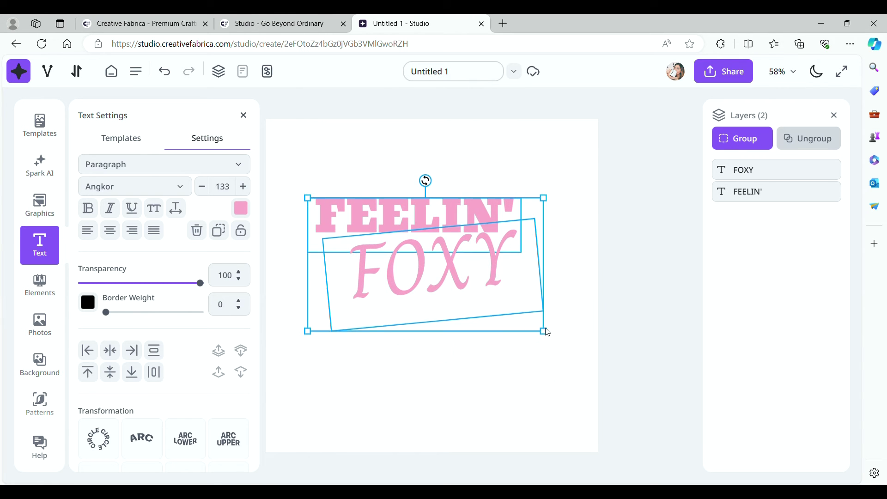
pyautogui.click(477, 323)
# Step: Replace the word FEELIN' with 'Little'
pyautogui.click(418, 221)
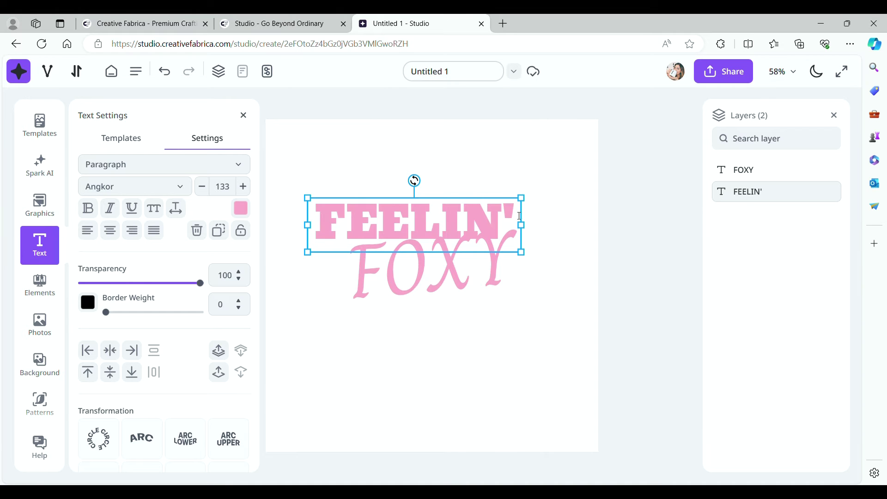
pyautogui.moveTo(509, 219); pyautogui.dragTo(306, 220)
pyautogui.click(305, 219)
pyautogui.doubleClick(316, 221)
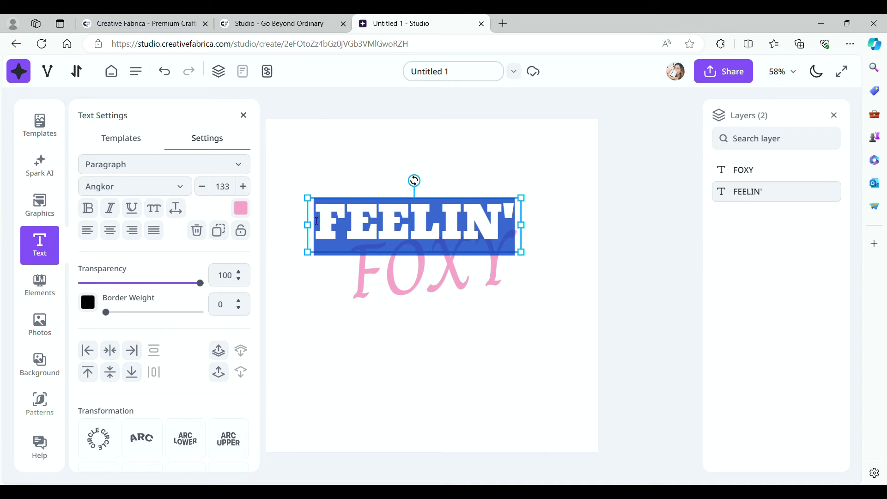
pyautogui.click(672, 160)
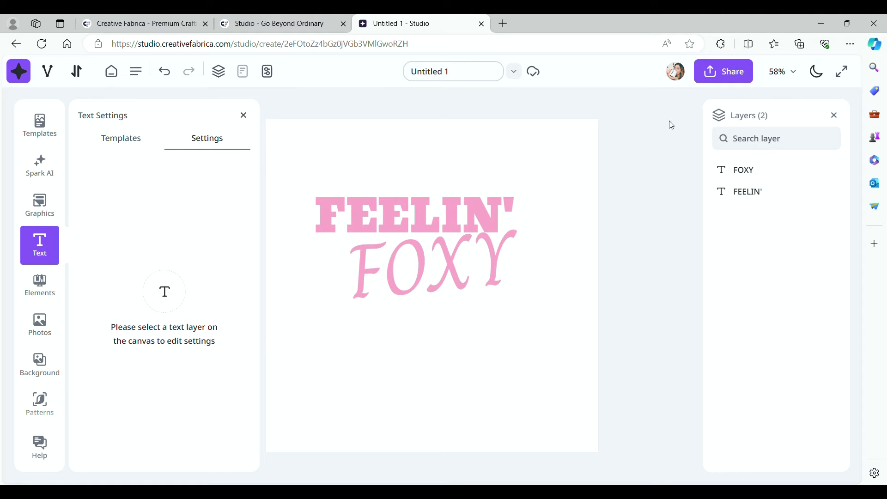
pyautogui.click(417, 249)
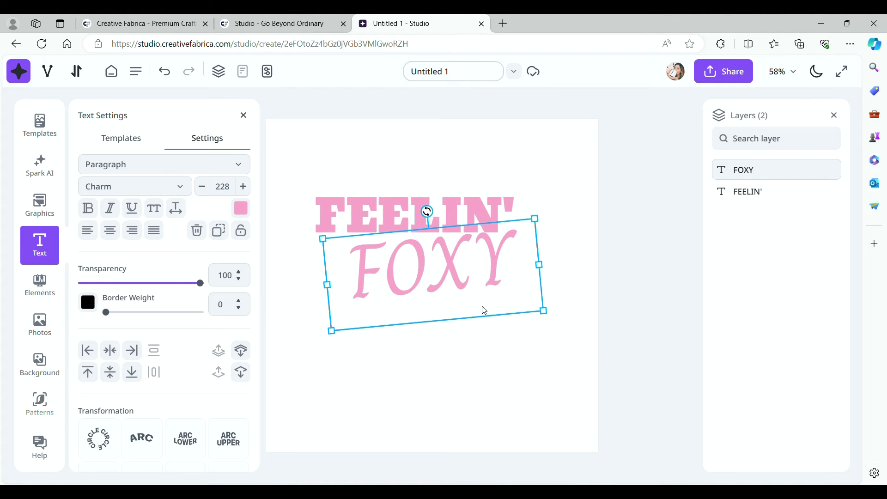
pyautogui.click(497, 353)
pyautogui.click(413, 222)
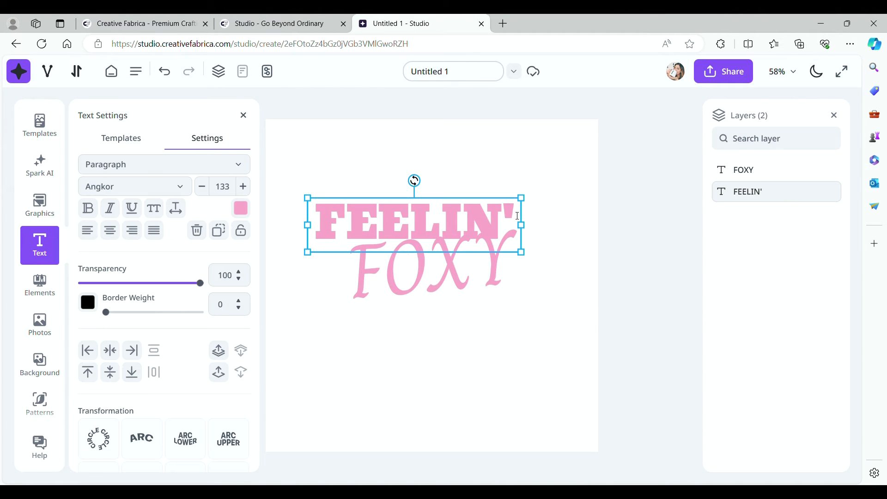
pyautogui.moveTo(512, 219); pyautogui.dragTo(250, 249)
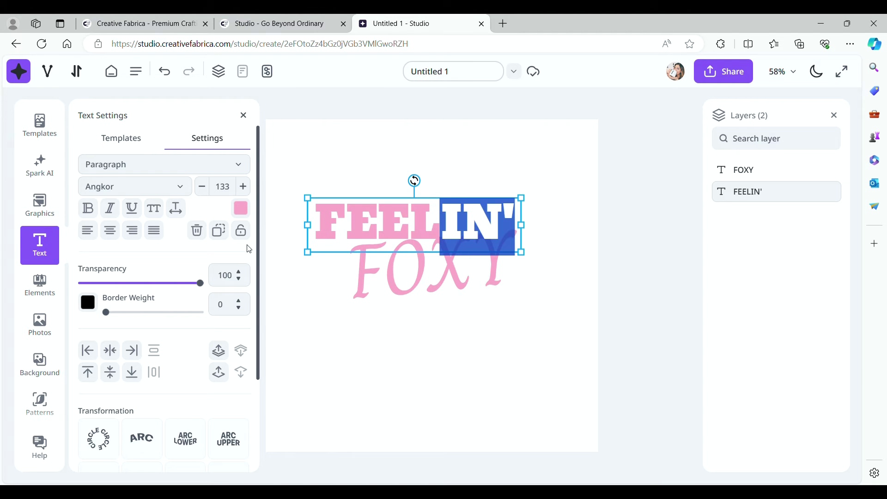
pyautogui.press('BackSpace')
pyautogui.press('BackSpace')
pyautogui.press('BackSpace')
pyautogui.press('BackSpace')
pyautogui.press('BackSpace')
pyautogui.write('Little')
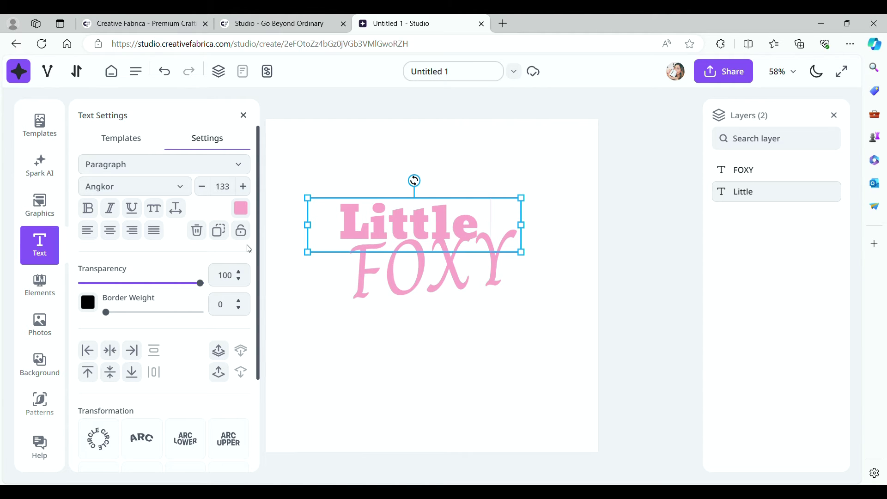
# Step: Replace FOXY with 'Explorer' and widen its text box so it fits on one line
pyautogui.click(470, 284)
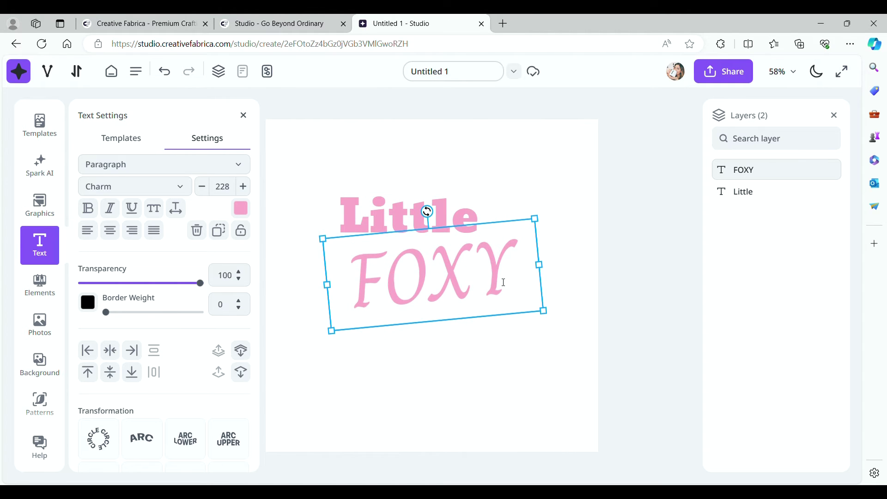
pyautogui.doubleClick(503, 282)
pyautogui.write('Explore')
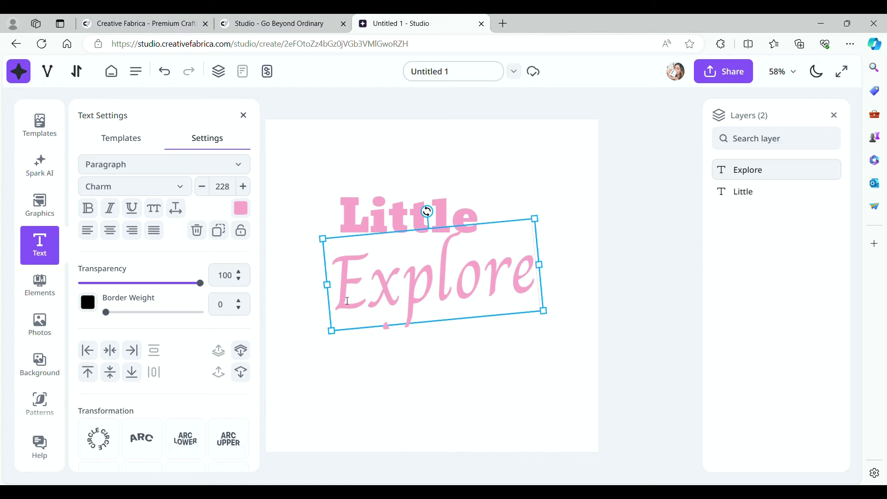
pyautogui.click(573, 147)
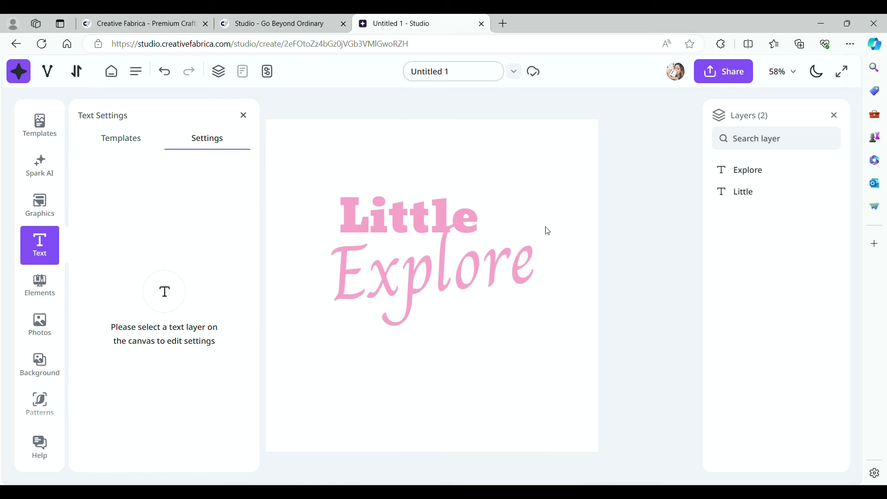
pyautogui.click(542, 255)
pyautogui.click(541, 258)
pyautogui.write('r')
pyautogui.click(556, 276)
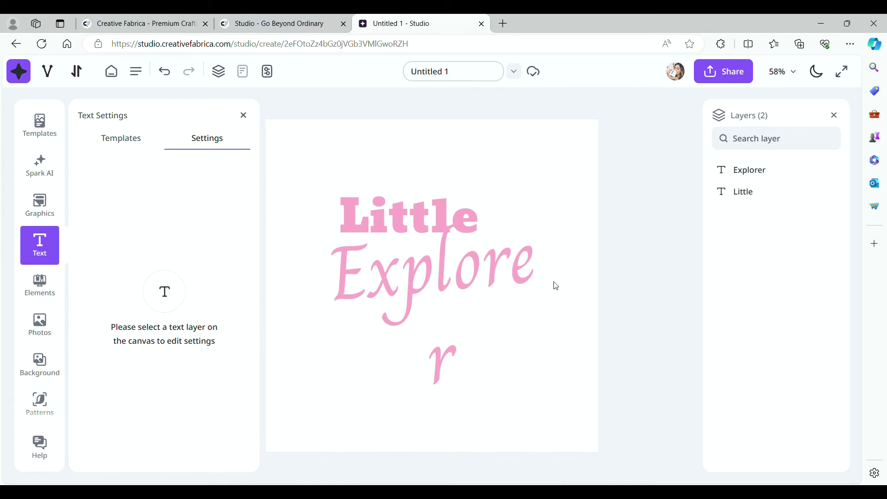
pyautogui.click(555, 286)
pyautogui.moveTo(550, 312); pyautogui.dragTo(573, 309)
pyautogui.click(514, 144)
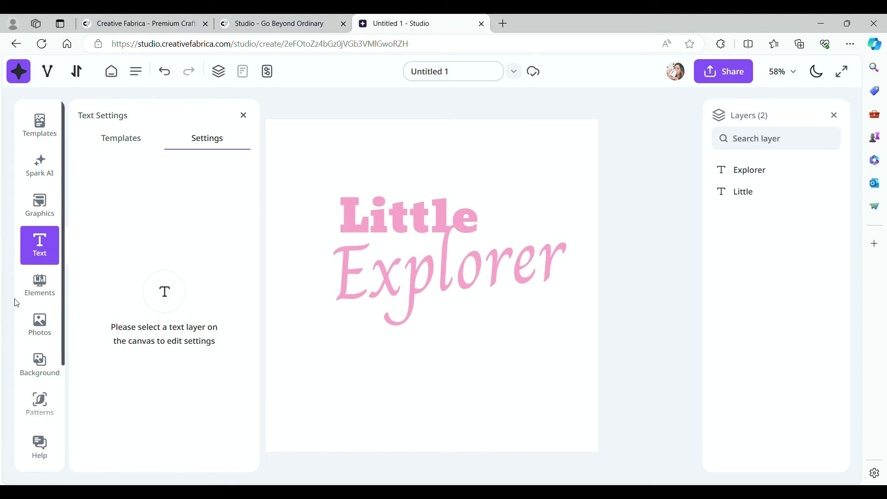
pyautogui.click(38, 281)
# Step: Browse all Celestial Comics elements, then return and scroll through the element categories
pyautogui.scroll(-3, 111, 277)
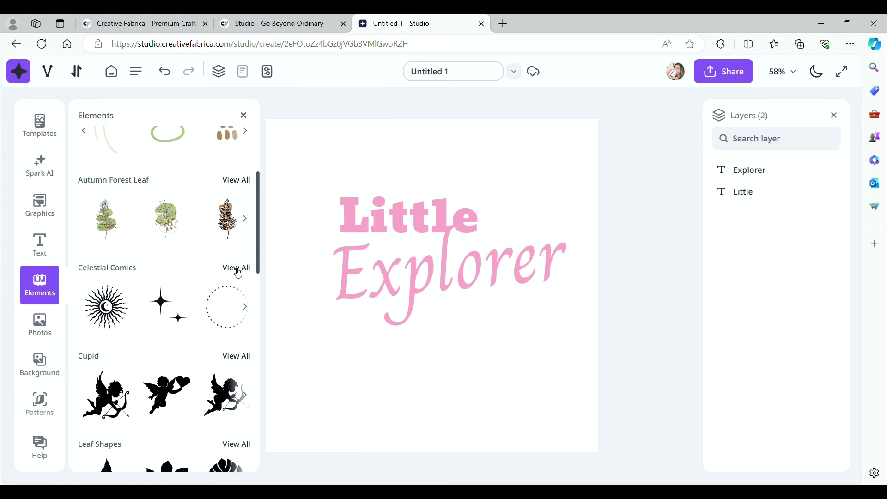
pyautogui.click(241, 277)
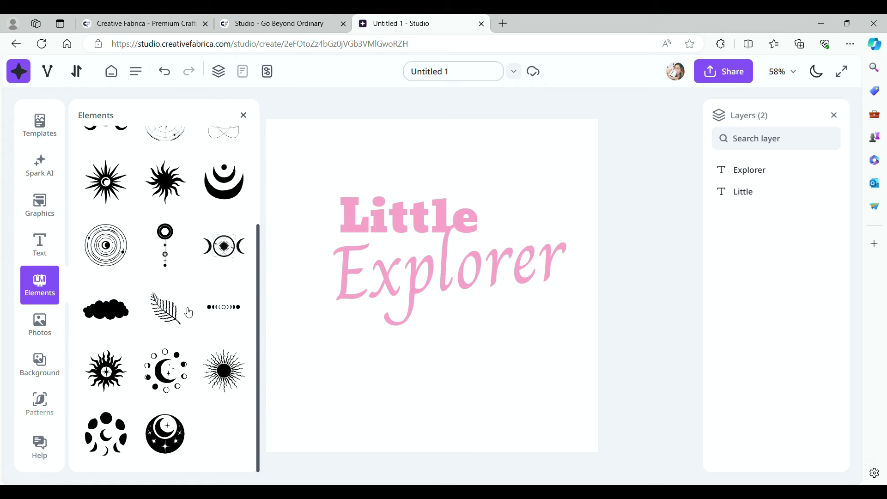
pyautogui.scroll(3, 185, 333)
pyautogui.scroll(-2, 175, 351)
pyautogui.scroll(2, 176, 384)
pyautogui.scroll(1, 177, 385)
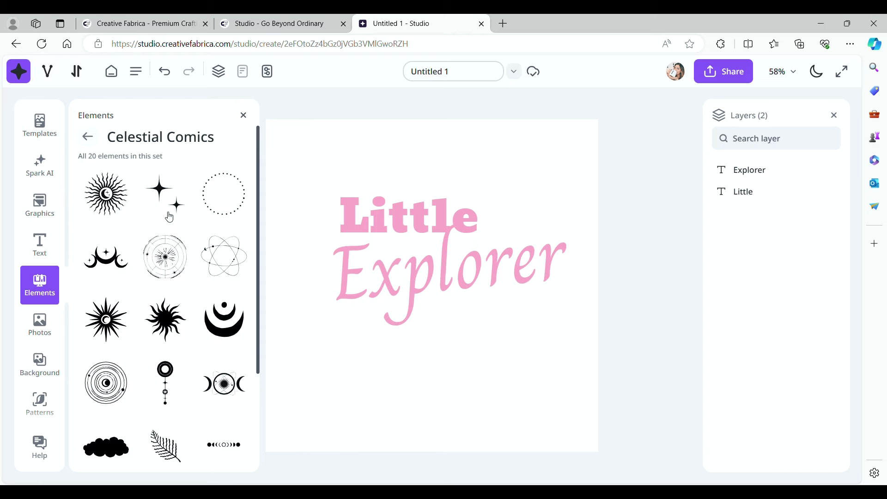
pyautogui.scroll(-3, 168, 217)
pyautogui.scroll(-1, 170, 222)
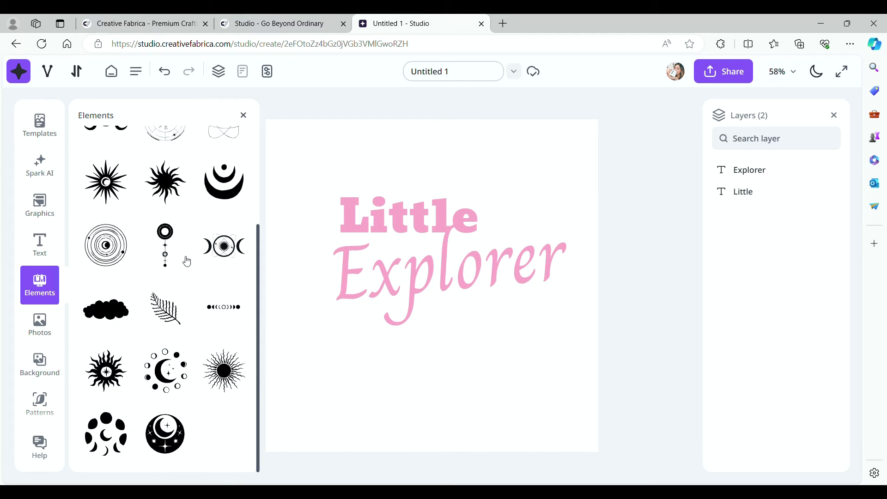
pyautogui.scroll(3, 108, 184)
pyautogui.click(93, 135)
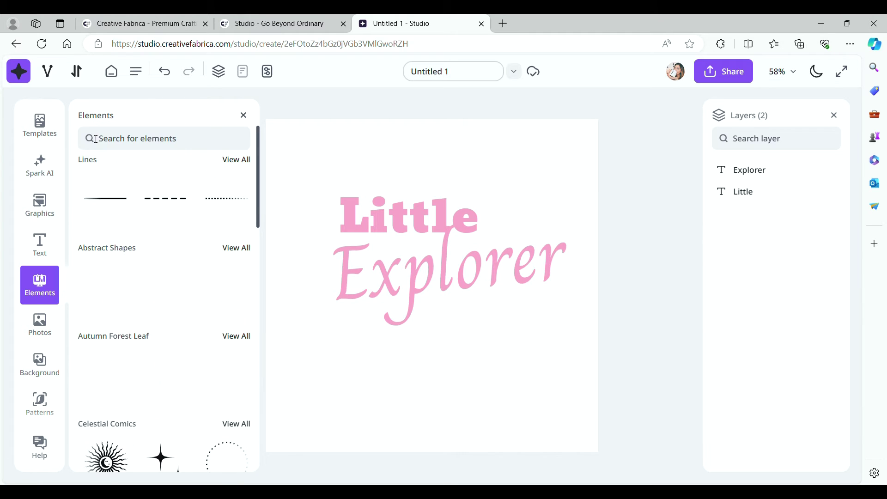
pyautogui.scroll(-5, 161, 210)
pyautogui.scroll(-5, 161, 211)
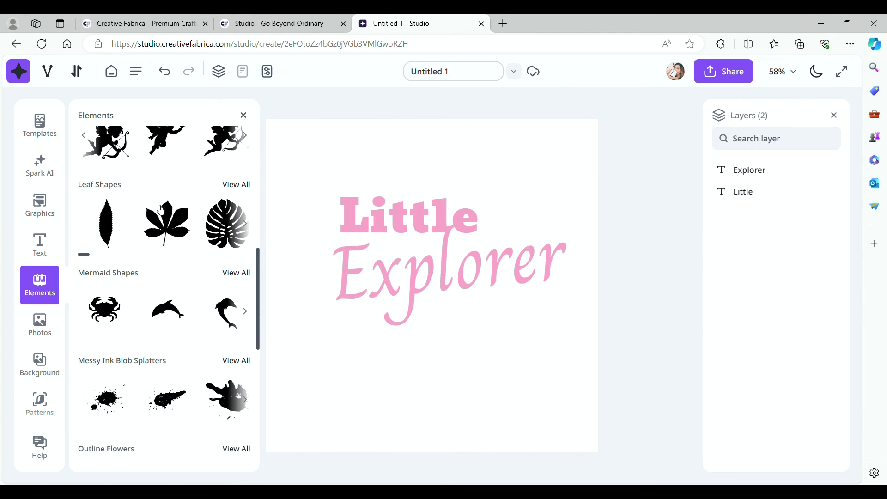
pyautogui.scroll(-5, 161, 210)
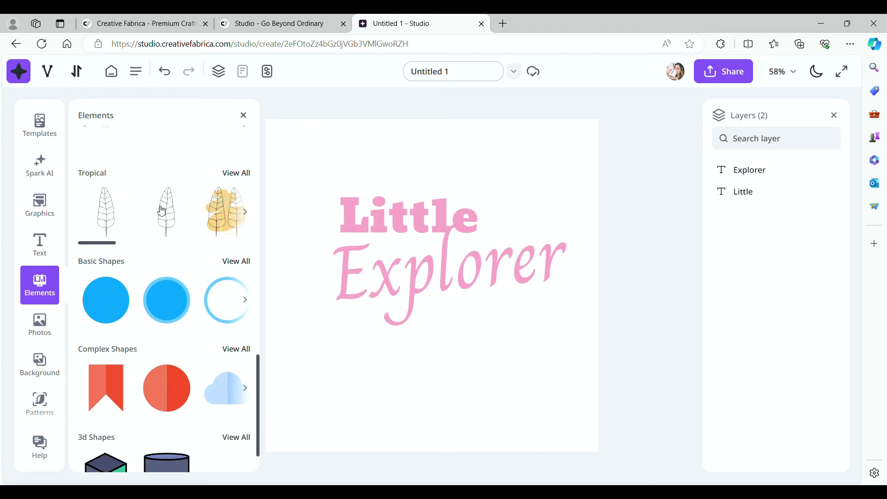
pyautogui.scroll(8, 161, 211)
pyautogui.scroll(10, 161, 211)
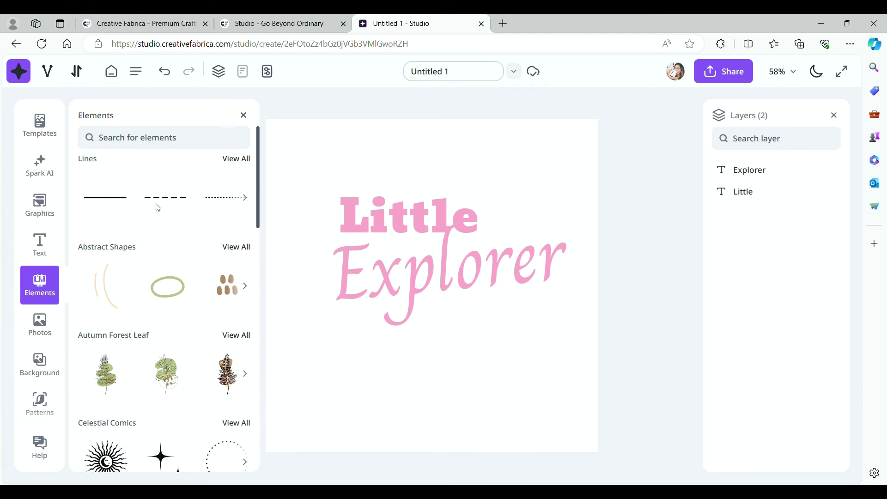
# Step: Search the elements library for 'space', which finds no results
pyautogui.click(124, 139)
pyautogui.write('space')
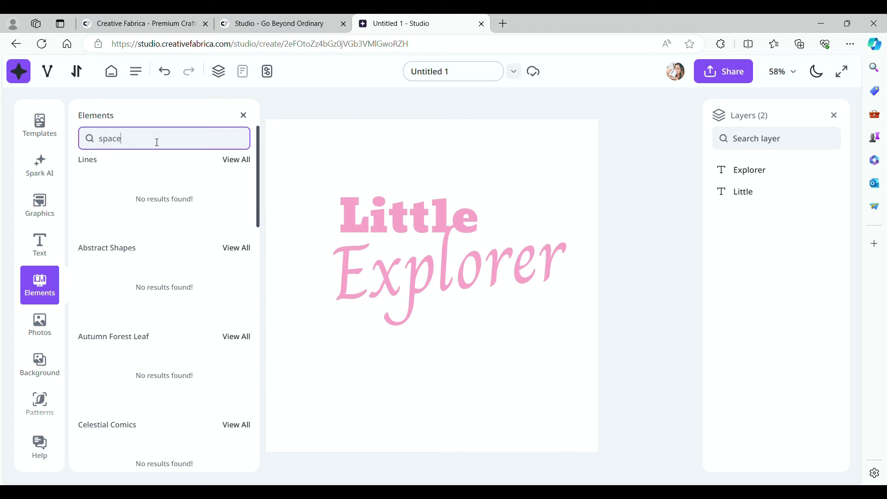
pyautogui.scroll(-10, 204, 249)
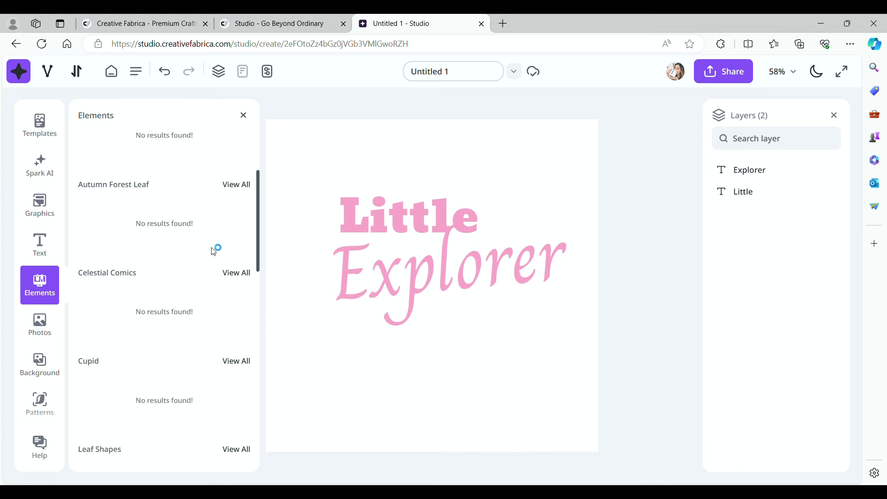
pyautogui.scroll(5, 179, 258)
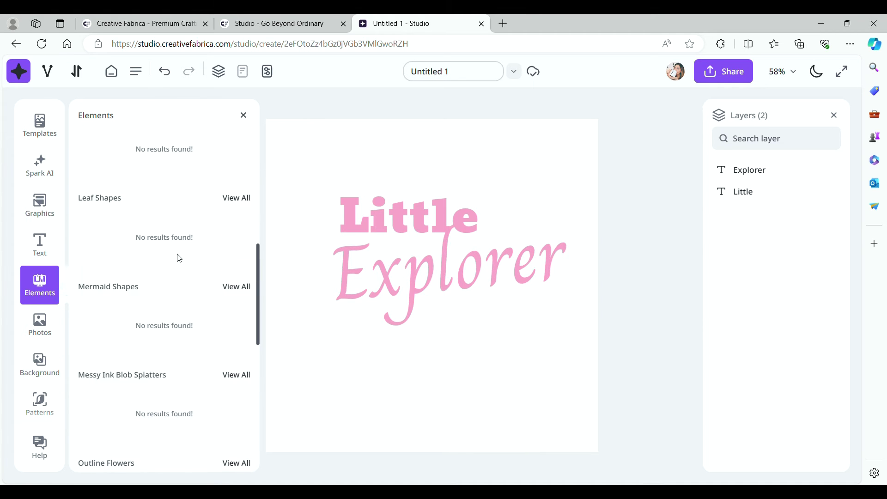
# Step: Go through Photos and Background options to reach the Patterns library
pyautogui.click(40, 324)
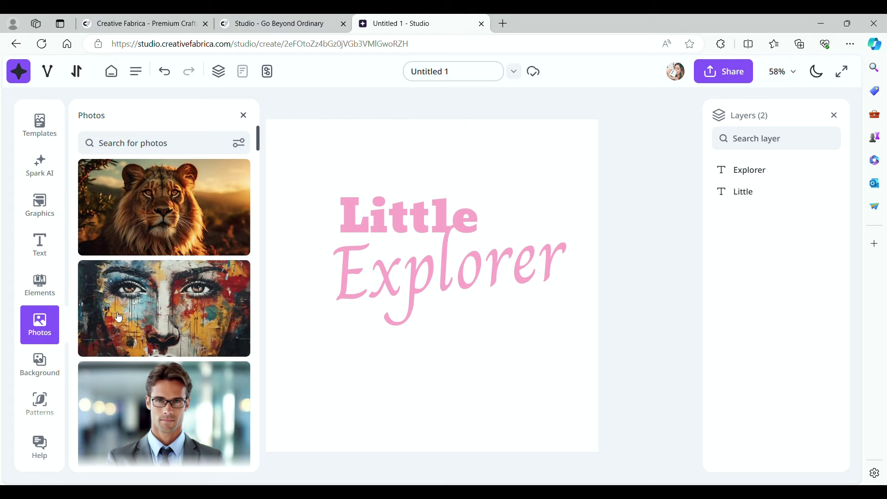
pyautogui.scroll(-7, 137, 213)
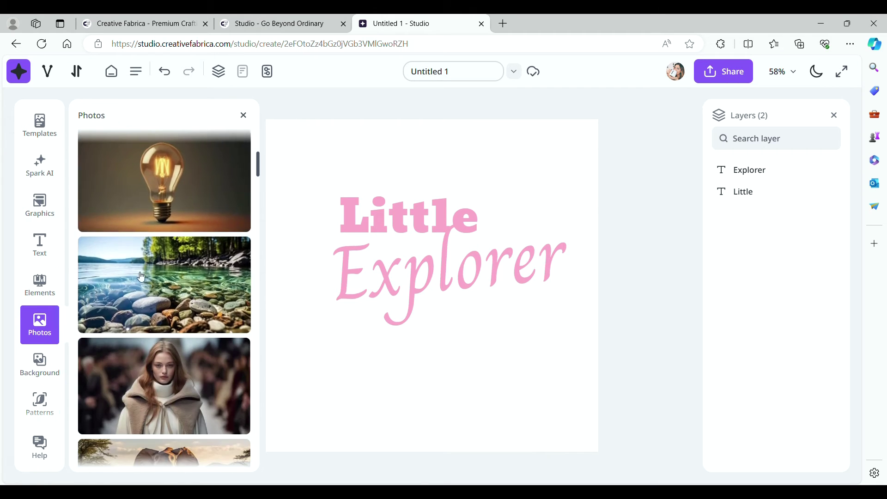
pyautogui.scroll(7, 137, 213)
pyautogui.click(37, 382)
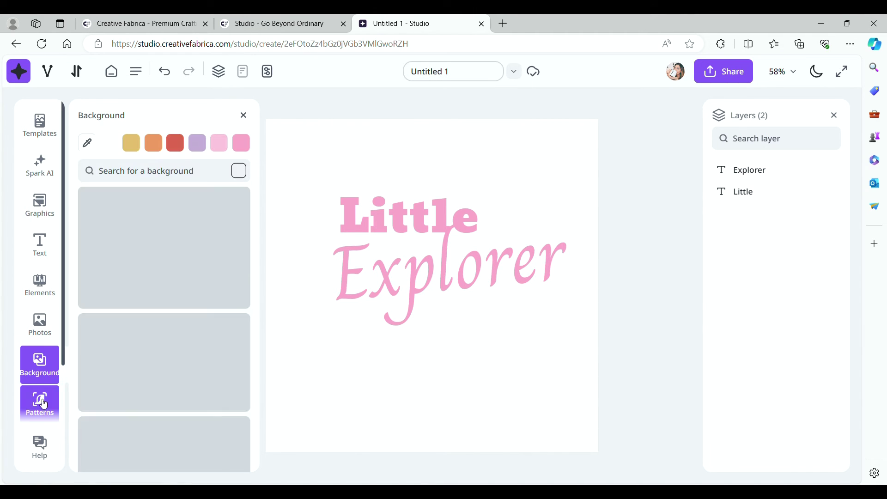
pyautogui.click(39, 403)
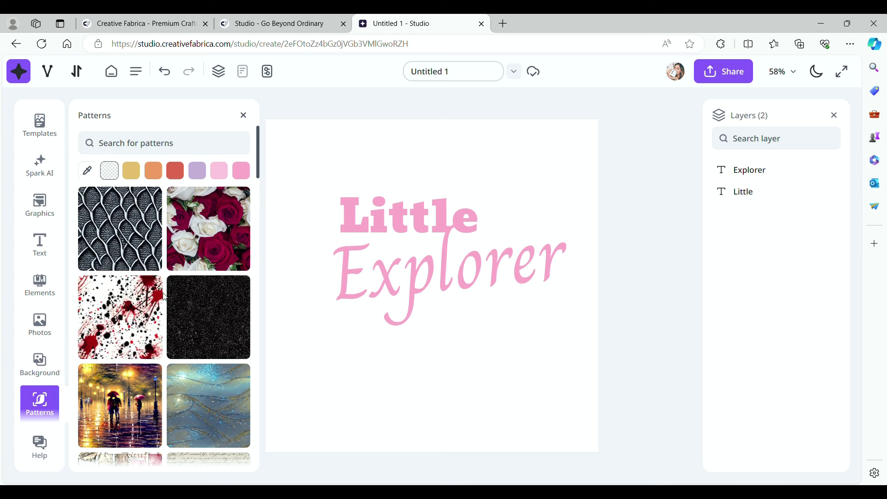
# Step: Drop the blood-splatter pattern onto the page, move it, then delete it
pyautogui.moveTo(123, 317); pyautogui.dragTo(398, 217)
pyautogui.moveTo(439, 240); pyautogui.dragTo(411, 272)
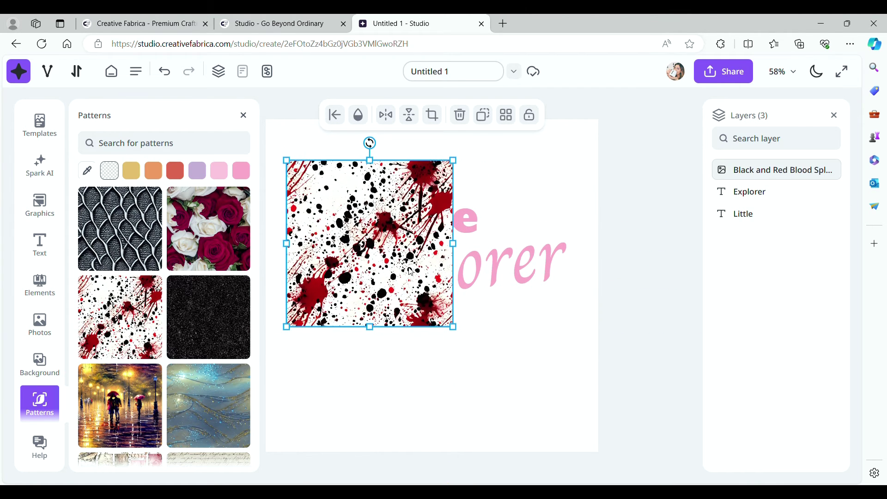
pyautogui.press('Delete')
pyautogui.scroll(-2, 39, 365)
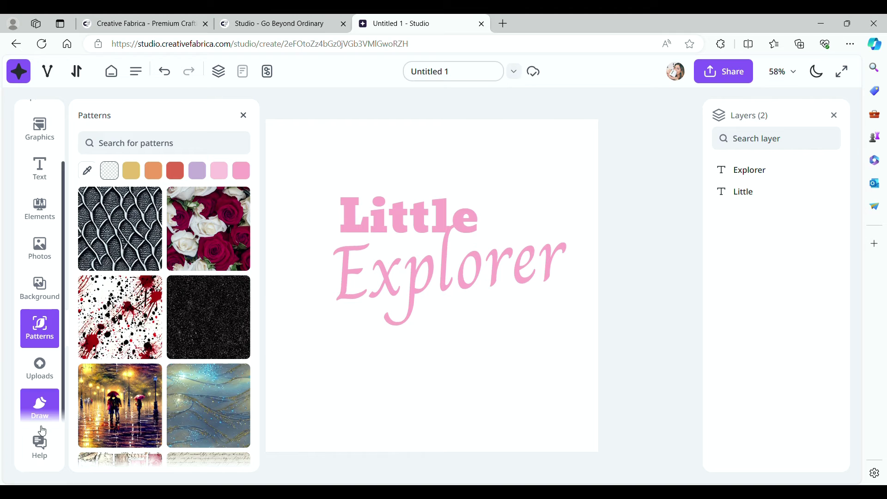
# Step: Draw a blue arc above the heading with the first brush pen, then remove a stray stroke
pyautogui.click(41, 375)
pyautogui.click(47, 408)
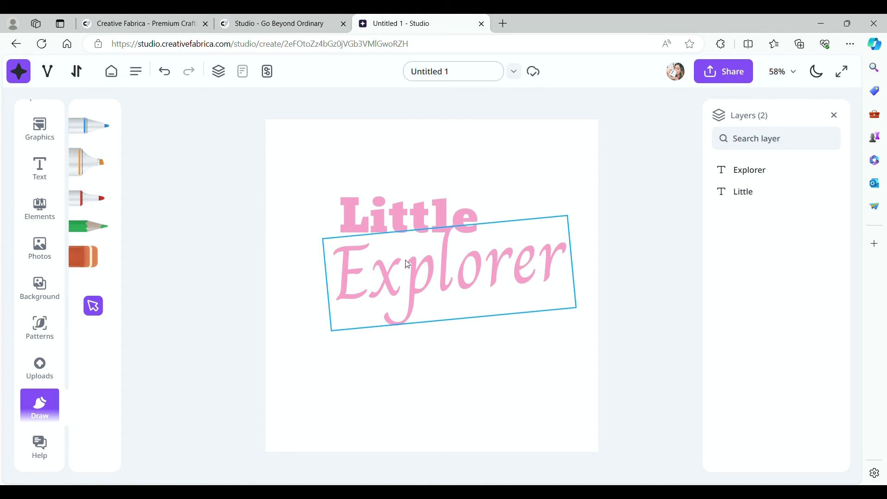
pyautogui.click(90, 130)
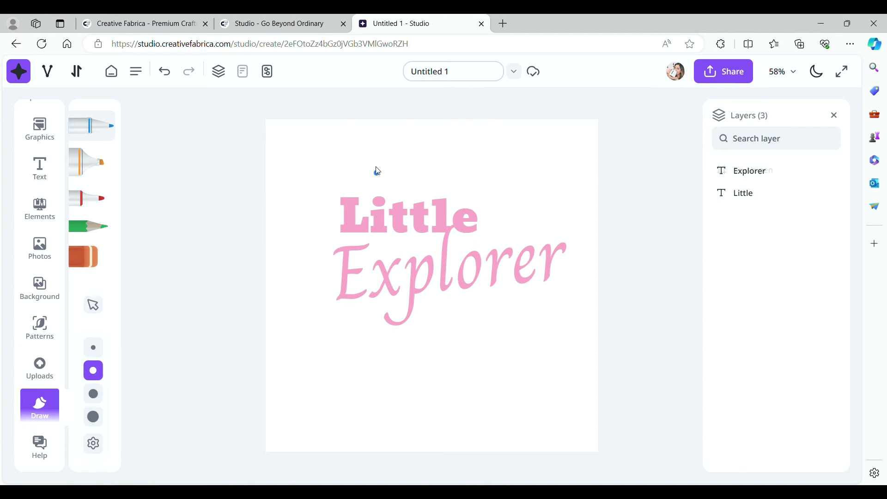
pyautogui.moveTo(376, 174)
pyautogui.mouseDown()
pyautogui.moveTo(386, 144)
pyautogui.moveTo(410, 142)
pyautogui.moveTo(451, 175)
pyautogui.moveTo(480, 172)
pyautogui.moveTo(512, 149)
pyautogui.moveTo(542, 162)
pyautogui.mouseUp()
pyautogui.click(437, 115)
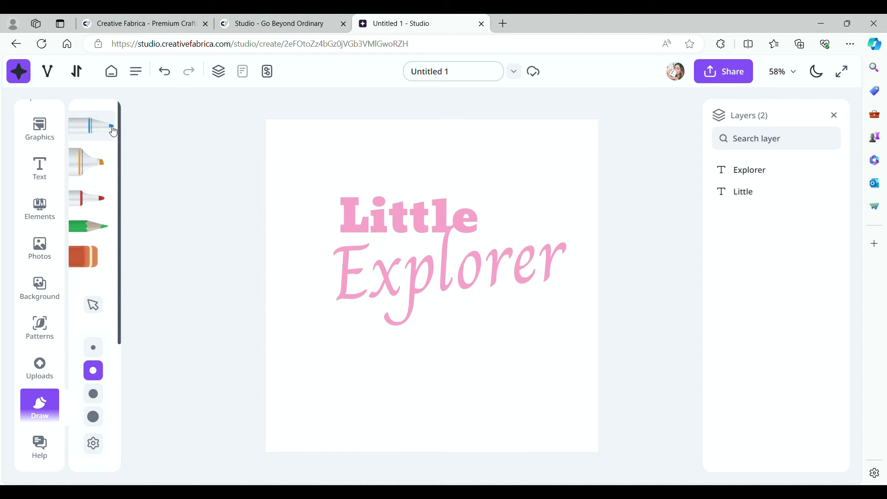
# Step: Draw a thin blue arc above 'Little' at the smallest brush size and delete stray tiny strokes
pyautogui.click(96, 347)
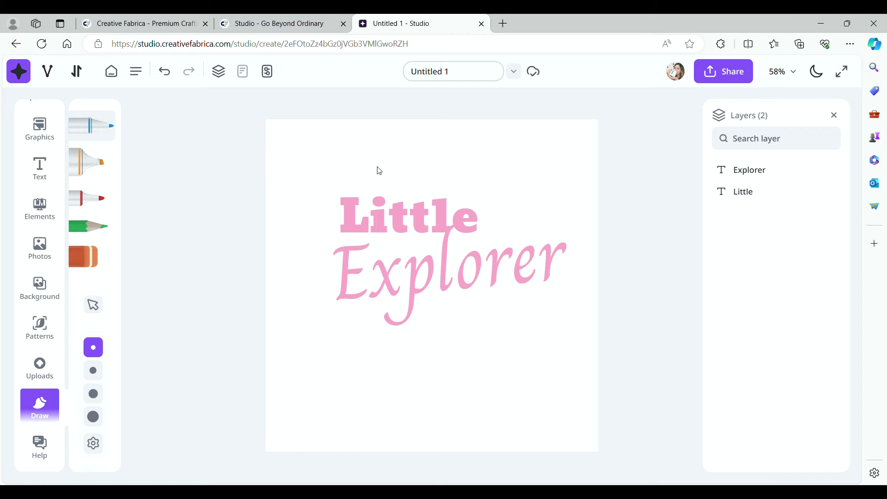
pyautogui.moveTo(379, 167)
pyautogui.mouseDown()
pyautogui.moveTo(339, 166)
pyautogui.moveTo(325, 187)
pyautogui.moveTo(295, 298)
pyautogui.moveTo(308, 330)
pyautogui.moveTo(355, 368)
pyautogui.moveTo(403, 378)
pyautogui.moveTo(433, 361)
pyautogui.moveTo(444, 320)
pyautogui.mouseUp()
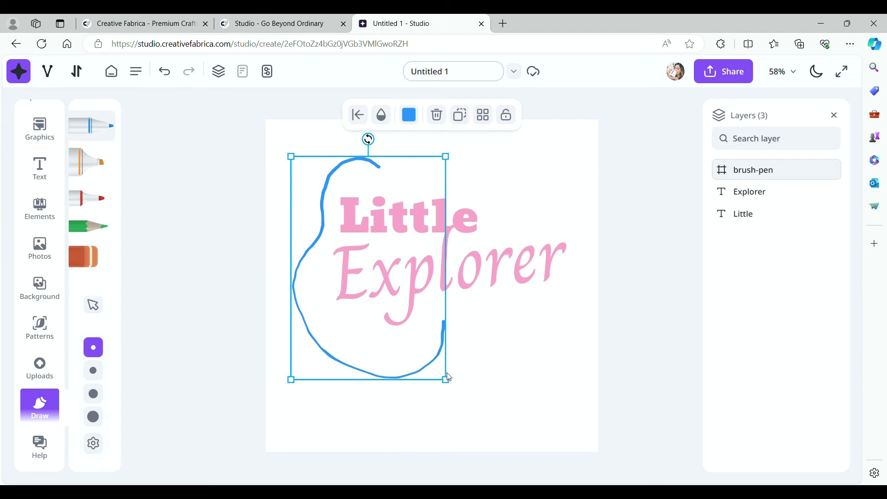
pyautogui.click(327, 175)
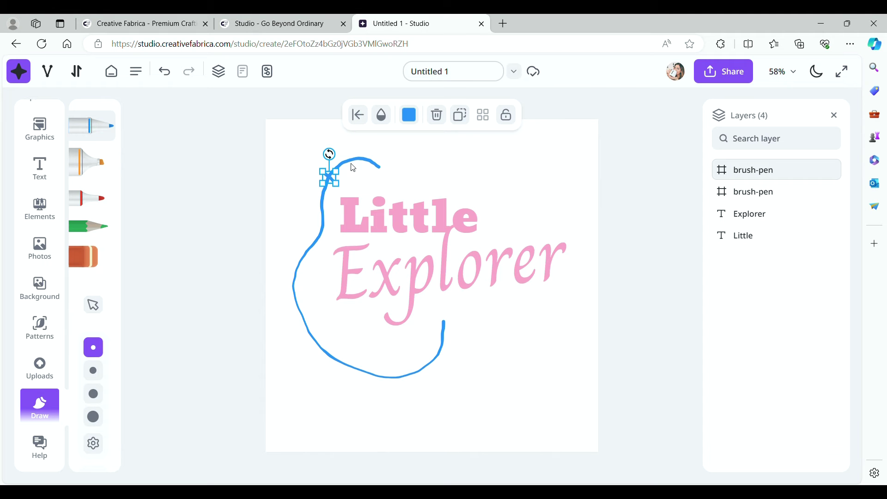
pyautogui.click(437, 114)
pyautogui.click(358, 165)
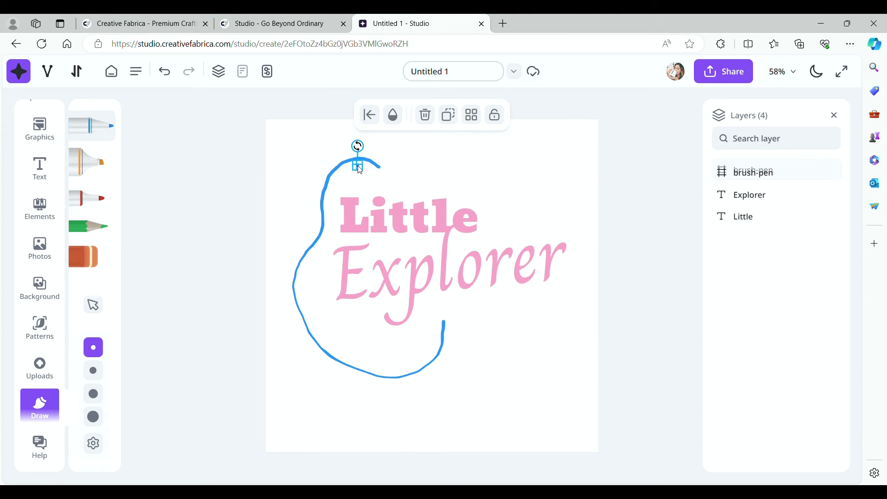
pyautogui.click(437, 114)
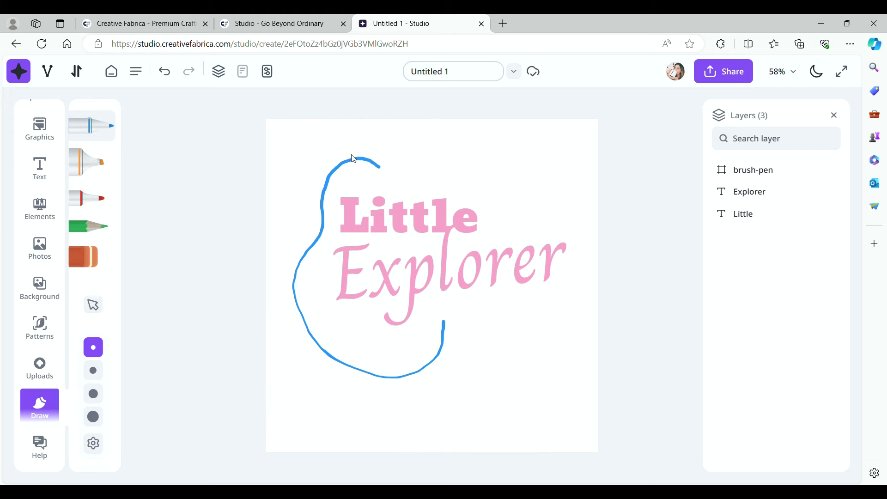
# Step: Undo the recent strokes until the big blue loop is gone, leaving only the title
pyautogui.click(164, 72)
pyautogui.click(165, 73)
pyautogui.click(166, 74)
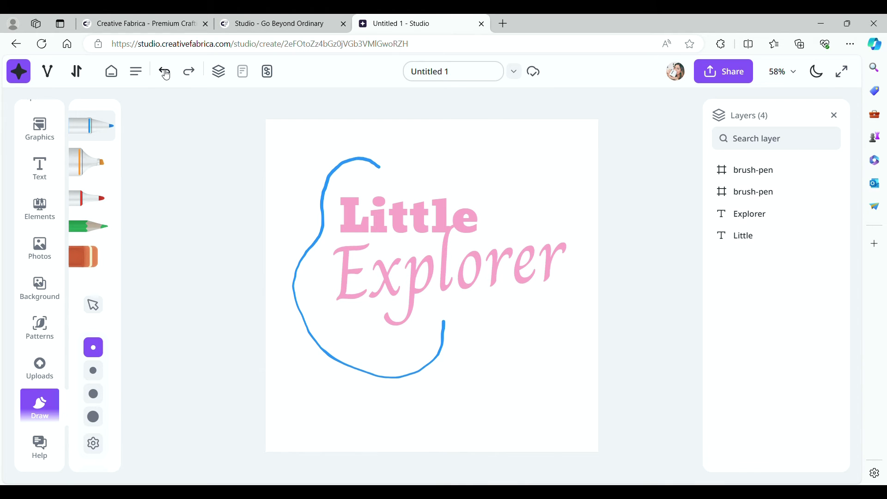
pyautogui.click(165, 72)
pyautogui.click(165, 72)
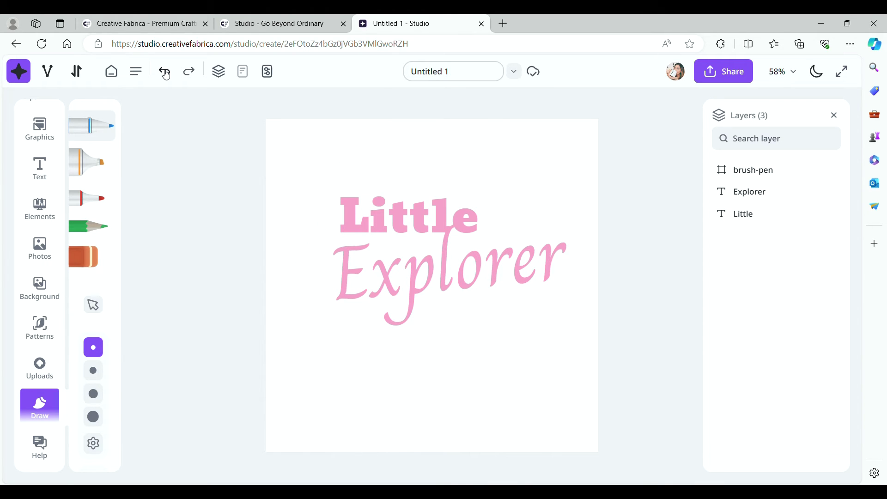
# Step: Pick the green pencil and dot two tiny marks just left of the page edge
pyautogui.click(89, 229)
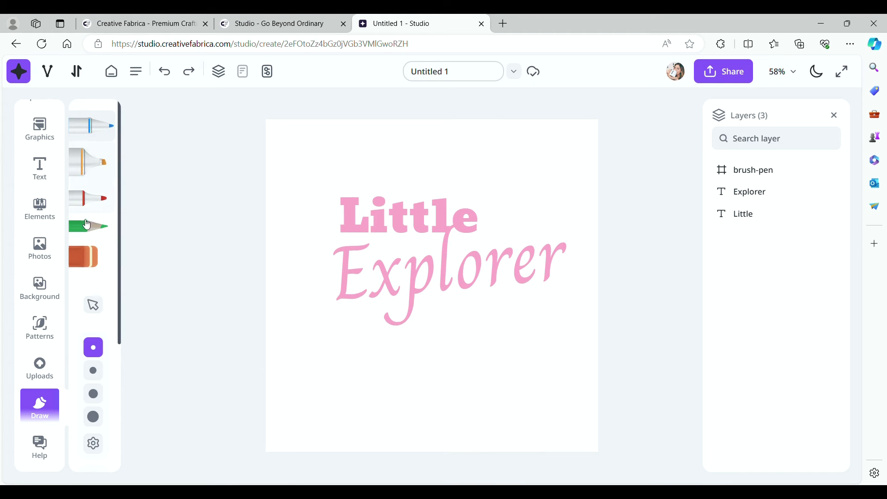
pyautogui.scroll(-4, 93, 241)
pyautogui.scroll(4, 93, 240)
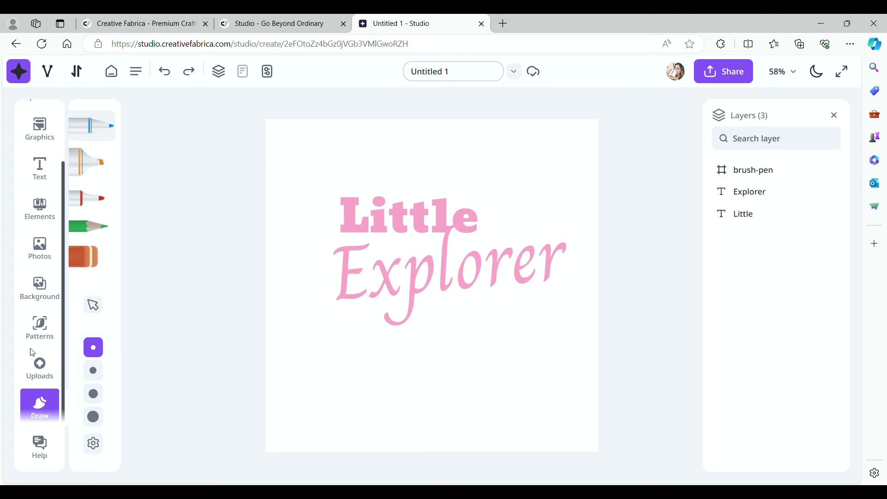
pyautogui.scroll(3, 38, 356)
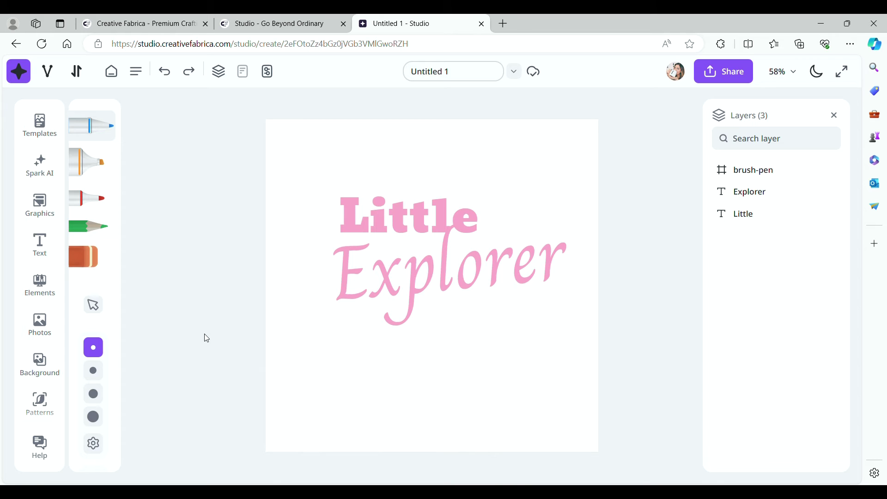
pyautogui.click(149, 239)
pyautogui.click(159, 187)
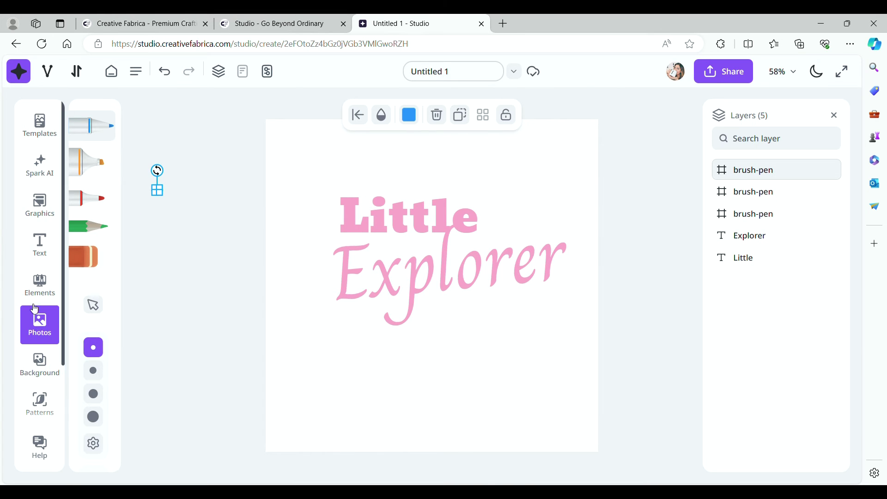
# Step: Add the black seahorse silhouette from the Mermaid Shapes element set
pyautogui.click(39, 285)
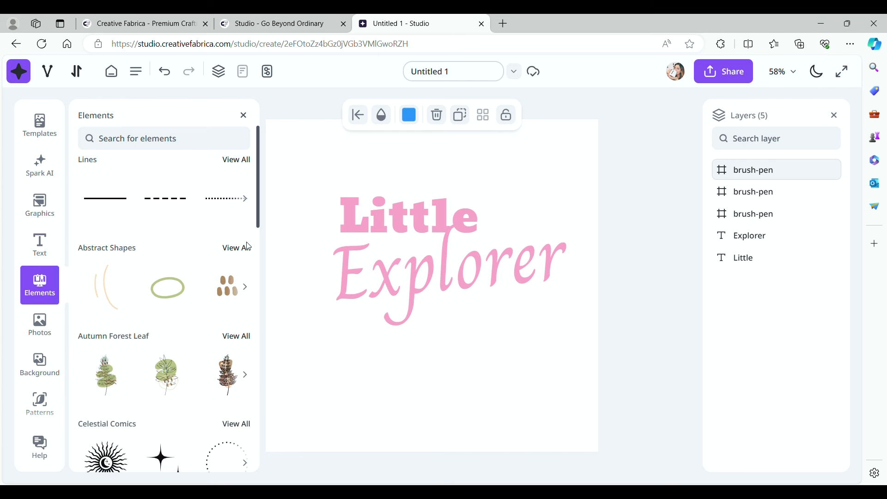
pyautogui.scroll(-7, 206, 281)
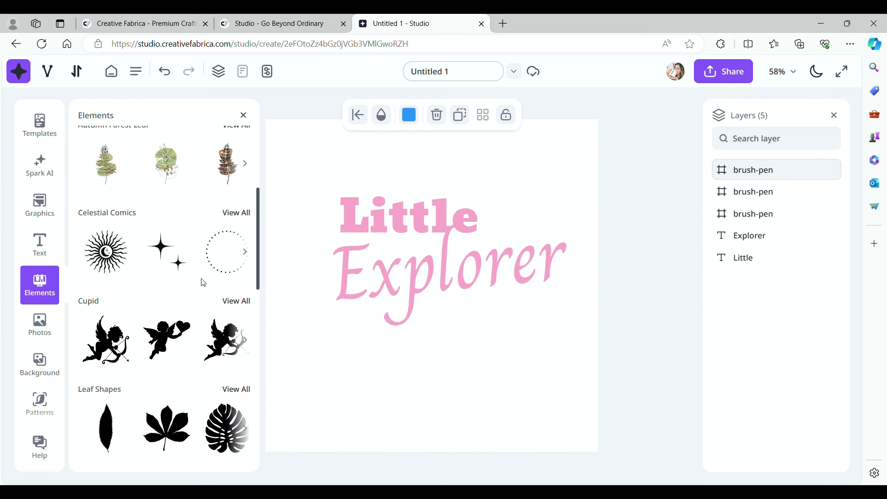
pyautogui.scroll(-3, 226, 266)
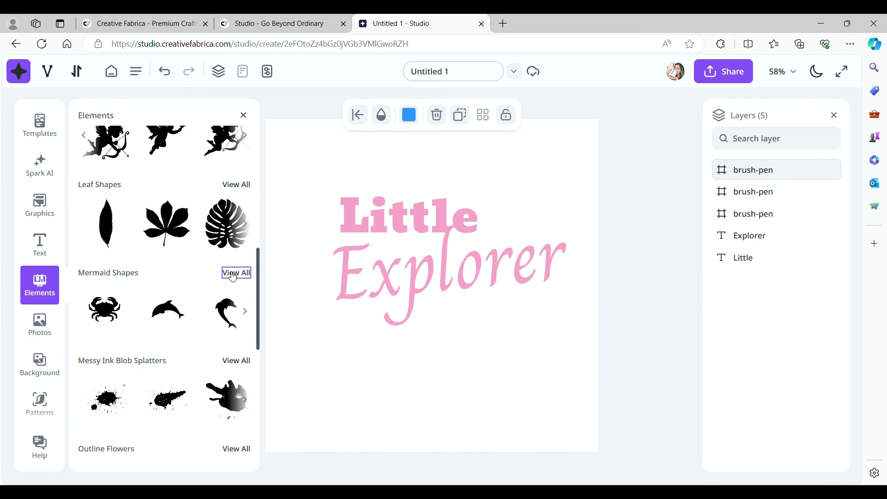
pyautogui.click(233, 270)
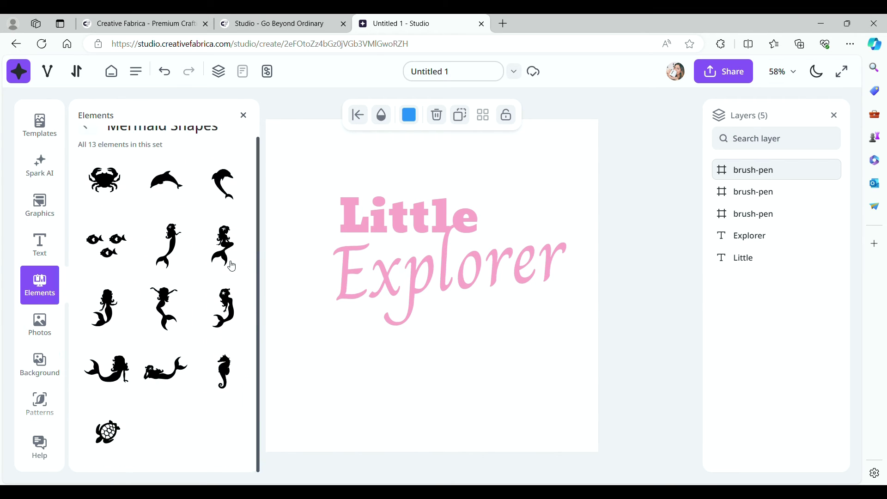
pyautogui.click(227, 382)
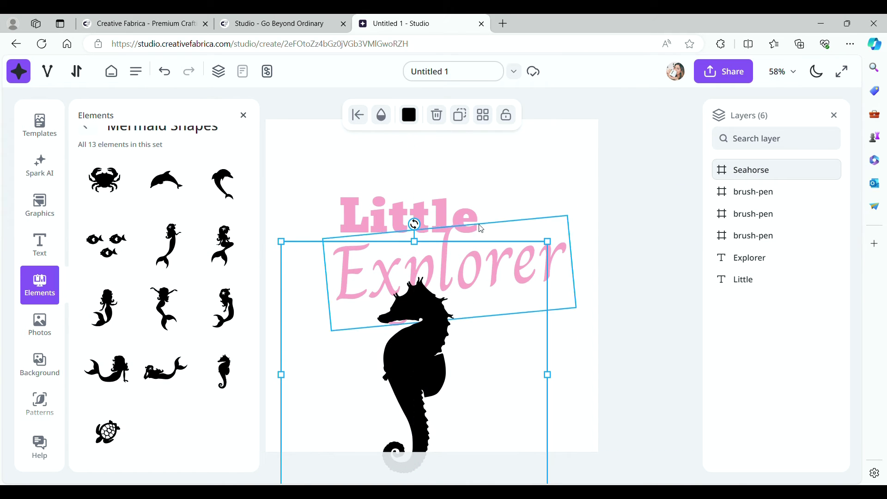
# Step: Move Little and Explorer to the page top and retype them as 'Beach' and 'Babe'
pyautogui.click(481, 212)
pyautogui.click(544, 228)
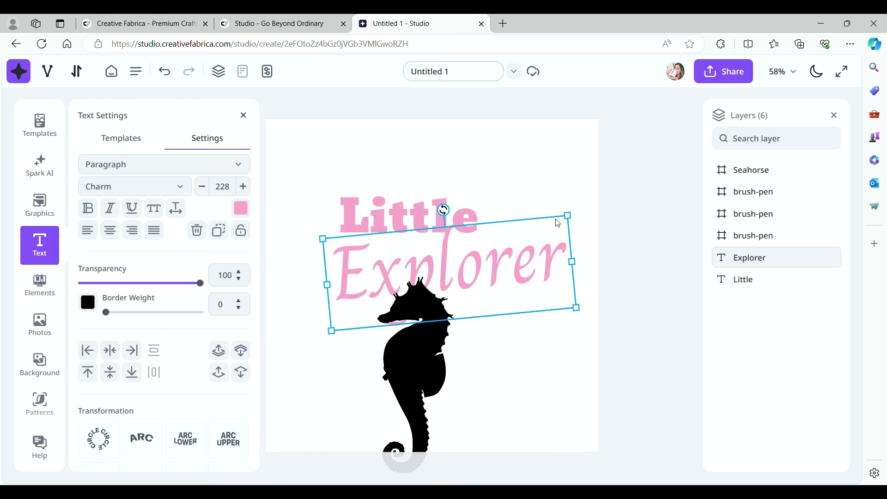
pyautogui.moveTo(596, 245); pyautogui.dragTo(429, 193)
pyautogui.moveTo(483, 217); pyautogui.dragTo(324, 173)
pyautogui.write('B')
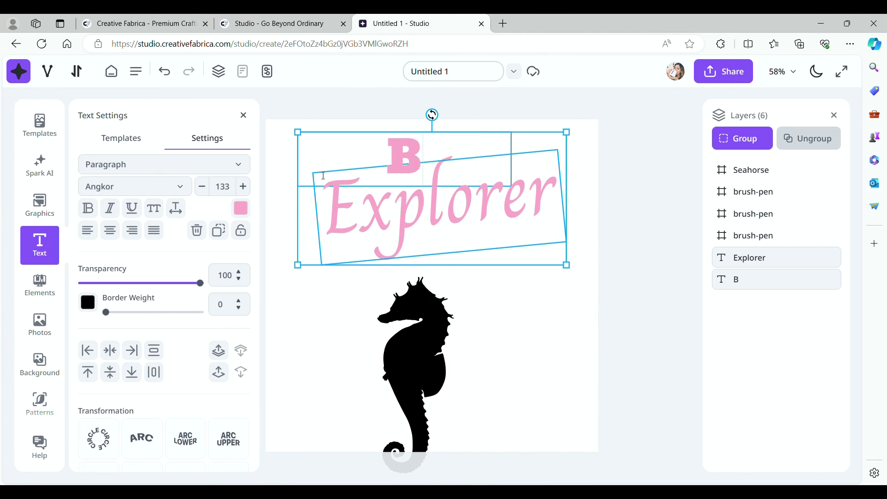
pyautogui.write('each')
pyautogui.doubleClick(465, 216)
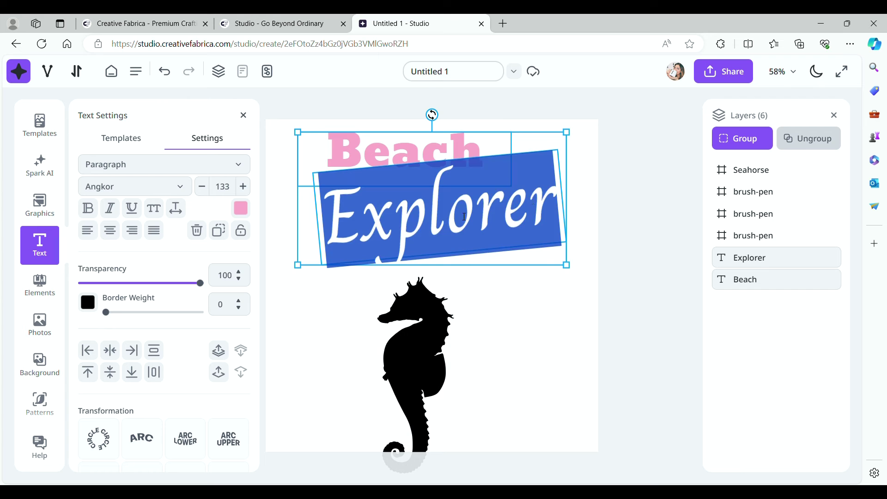
pyautogui.write('Babe')
# Step: Raise the seahorse so it sits beneath the Beach Babe title
pyautogui.click(524, 333)
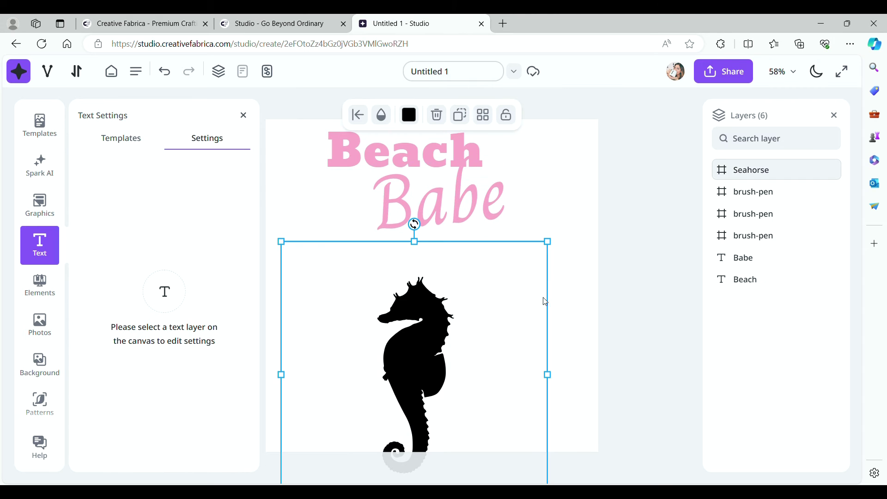
pyautogui.click(476, 231)
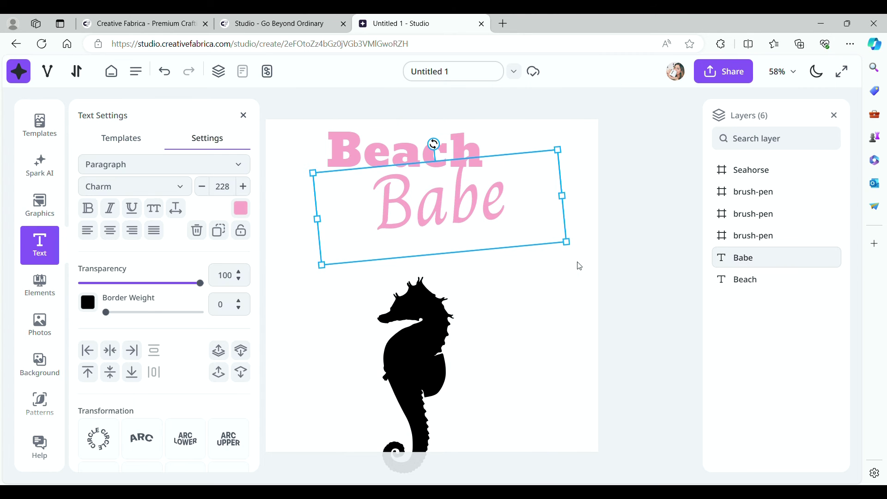
pyautogui.click(432, 146)
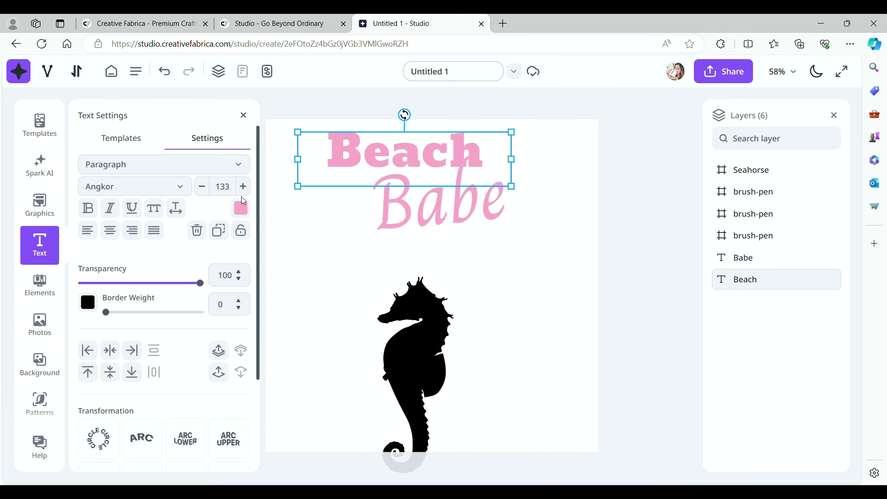
pyautogui.moveTo(424, 342); pyautogui.dragTo(436, 302)
# Step: Recolour the seahorse from black to the light blue preset
pyautogui.click(442, 184)
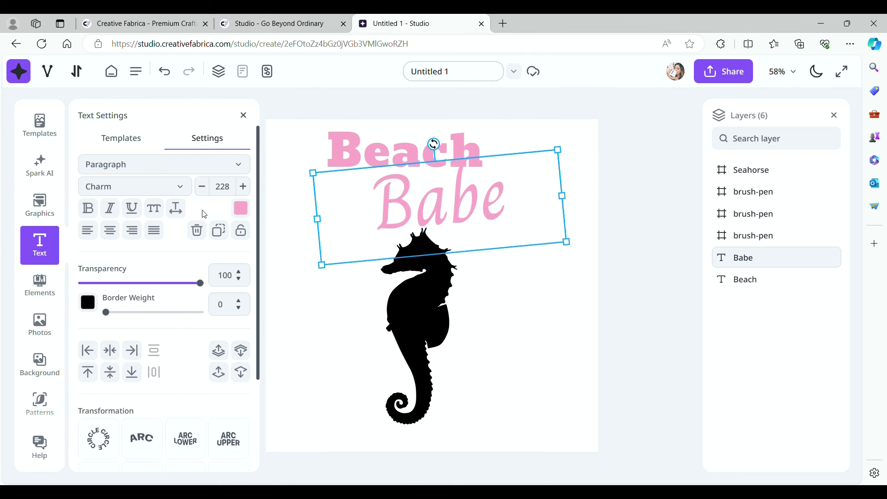
pyautogui.click(242, 209)
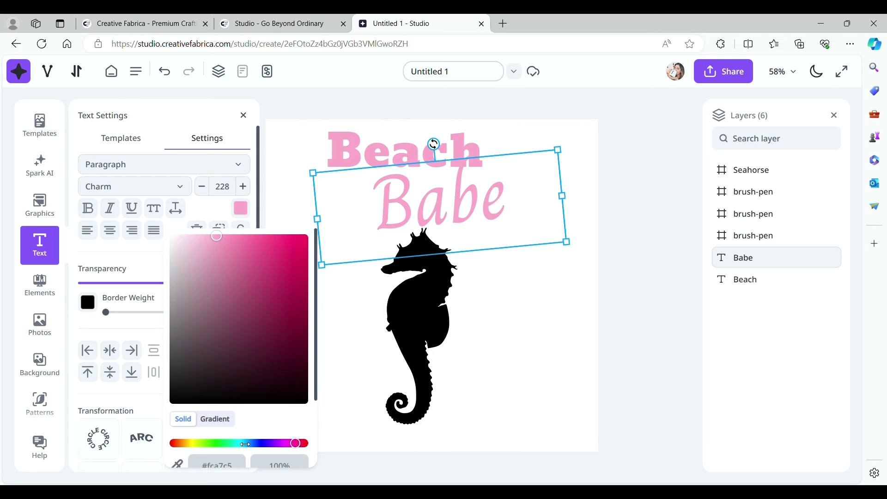
pyautogui.click(425, 350)
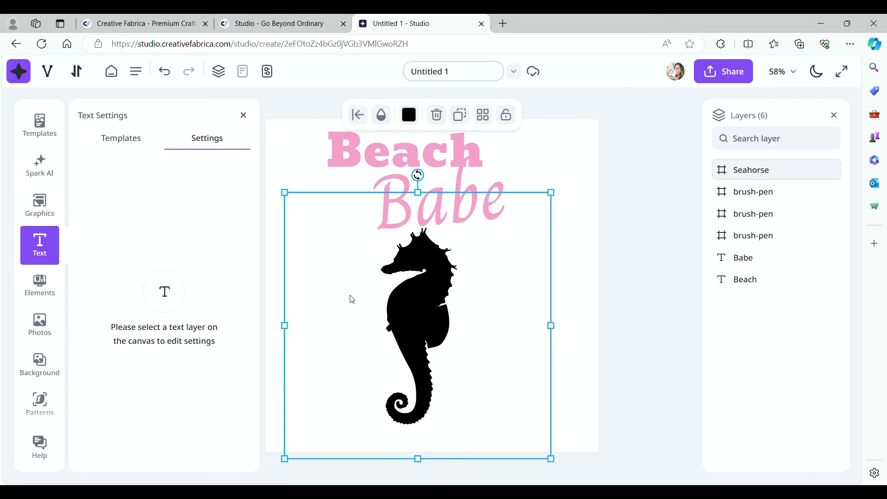
pyautogui.click(417, 117)
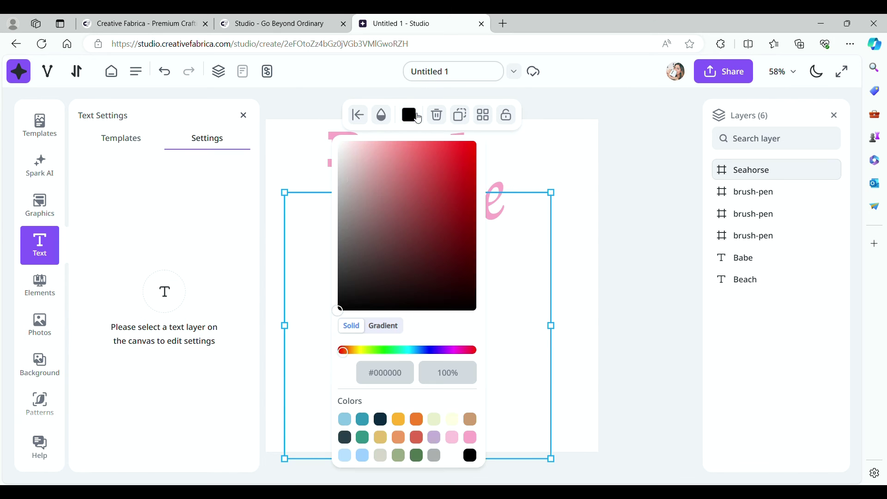
pyautogui.click(353, 424)
# Step: Nudge the seahorse into alignment under the Beach Babe title
pyautogui.click(588, 287)
pyautogui.click(461, 171)
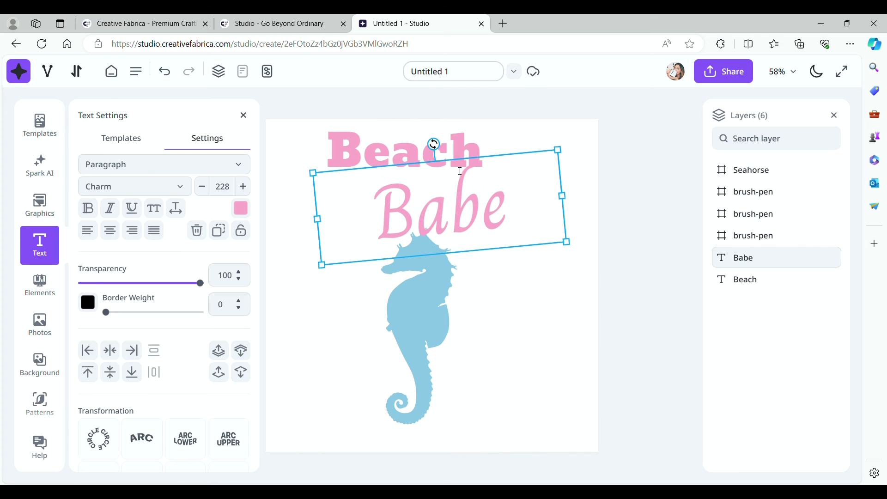
pyautogui.click(478, 151)
pyautogui.click(534, 131)
pyautogui.moveTo(539, 203); pyautogui.dragTo(489, 297)
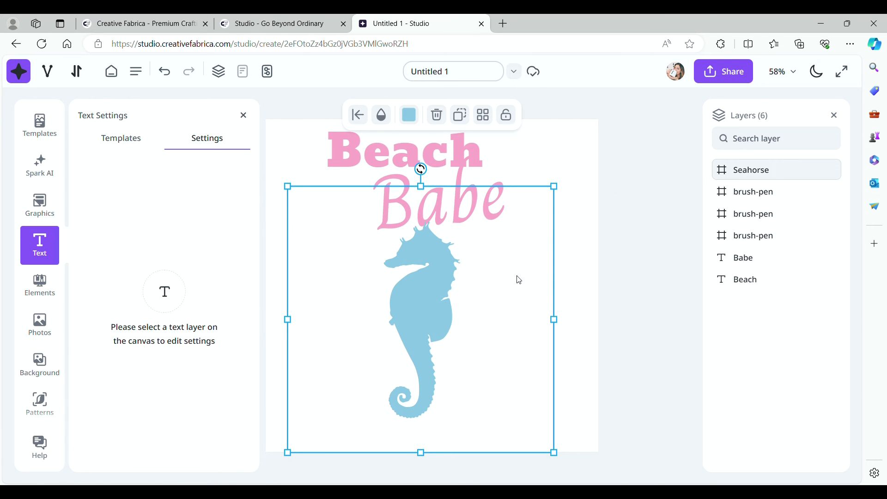
# Step: Try a tiled seahorse background, undo it, and reorder the Seahorse layer
pyautogui.click(583, 168)
pyautogui.click(541, 190)
pyautogui.click(491, 120)
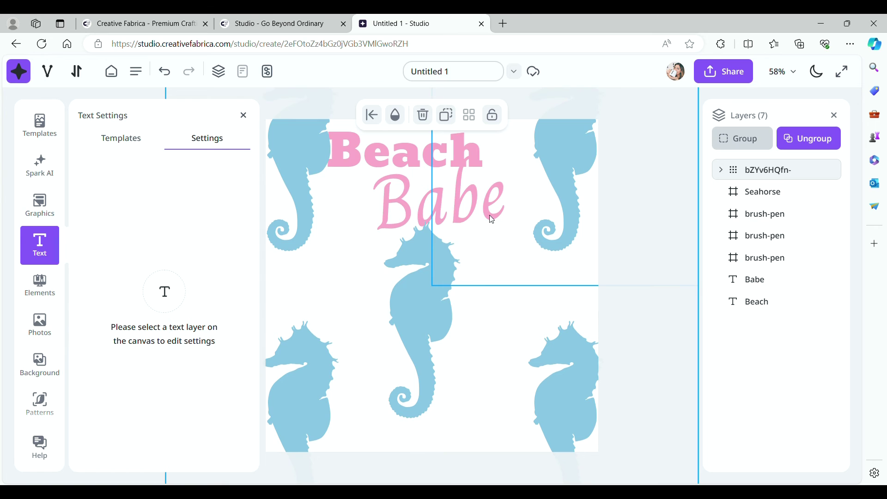
pyautogui.click(167, 72)
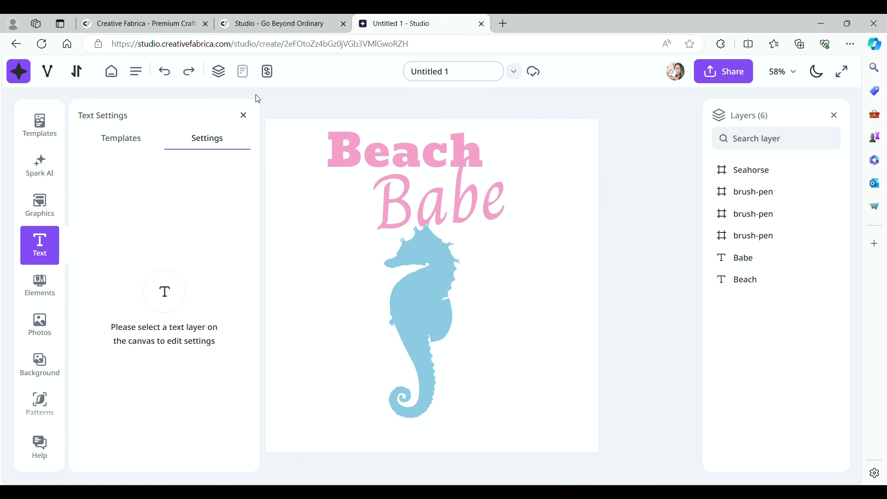
pyautogui.click(419, 293)
pyautogui.click(222, 75)
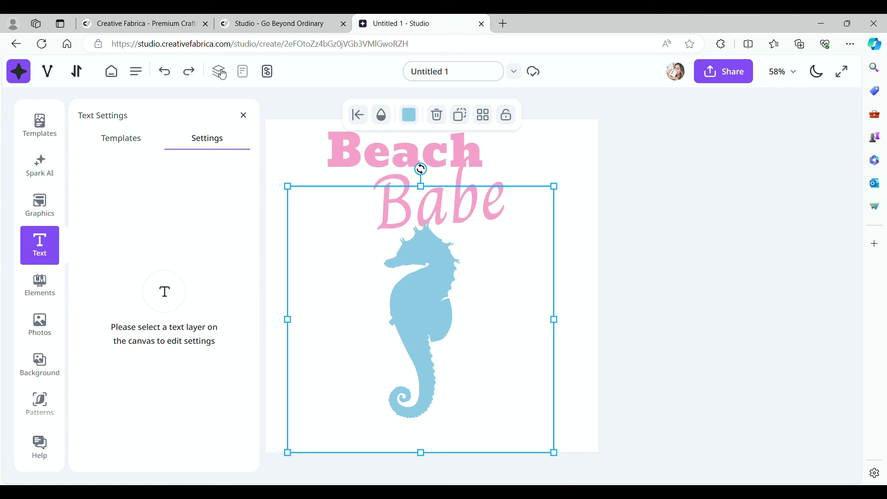
pyautogui.click(224, 76)
pyautogui.moveTo(736, 172)
pyautogui.mouseDown()
pyautogui.moveTo(760, 175)
pyautogui.moveTo(766, 282)
pyautogui.mouseUp()
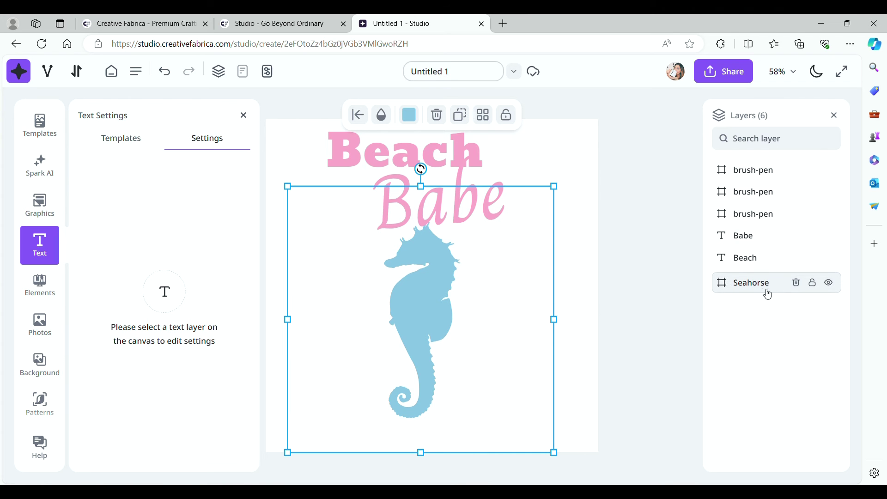
# Step: Drag the Beach and Babe words down across the seahorse's body
pyautogui.click(460, 152)
pyautogui.moveTo(460, 152); pyautogui.dragTo(474, 290)
pyautogui.moveTo(467, 179); pyautogui.dragTo(468, 337)
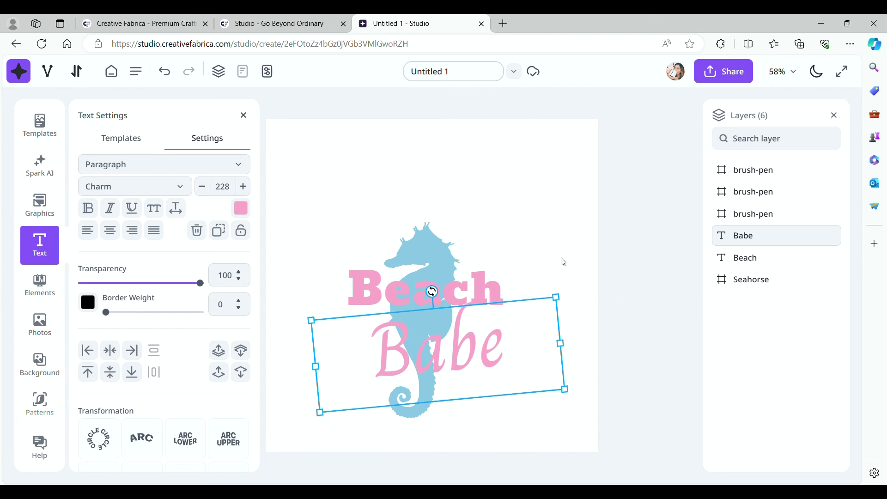
# Step: Shrink the seahorse to about half size and place it right of Beach Babe
pyautogui.click(568, 354)
pyautogui.moveTo(531, 379); pyautogui.dragTo(531, 307)
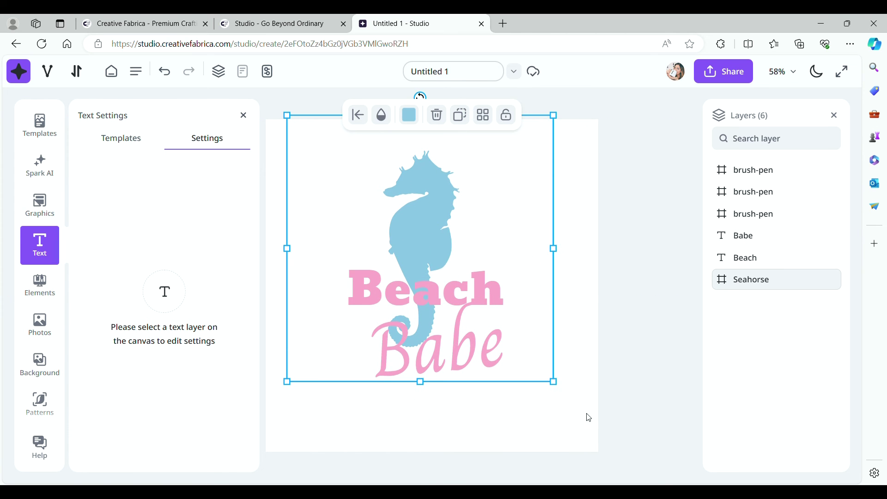
pyautogui.moveTo(554, 382); pyautogui.dragTo(410, 245)
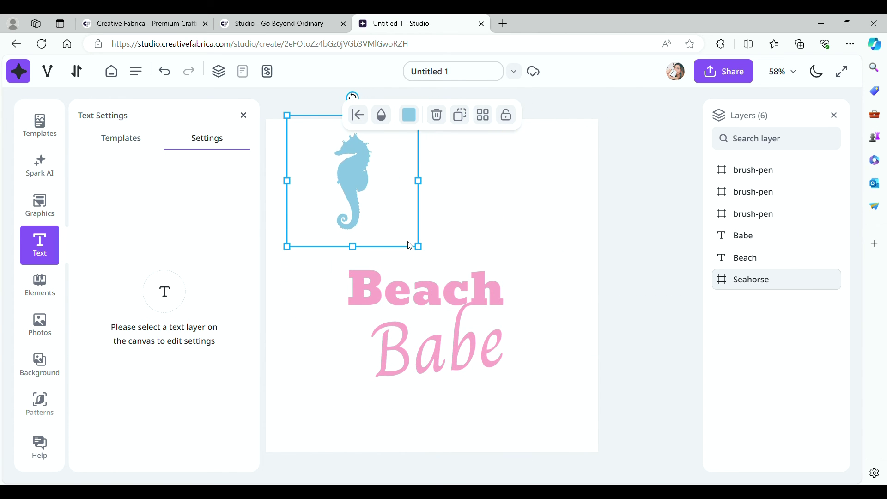
pyautogui.moveTo(385, 220); pyautogui.dragTo(556, 330)
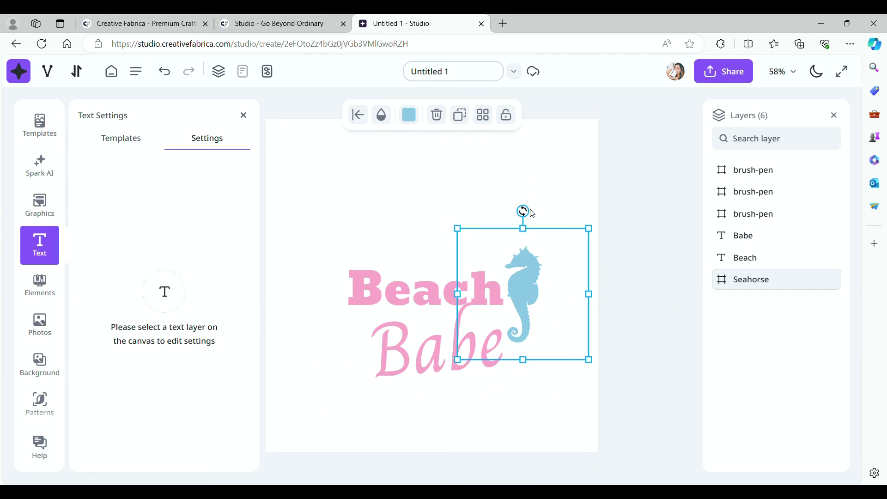
pyautogui.moveTo(533, 213); pyautogui.dragTo(529, 222)
pyautogui.click(650, 362)
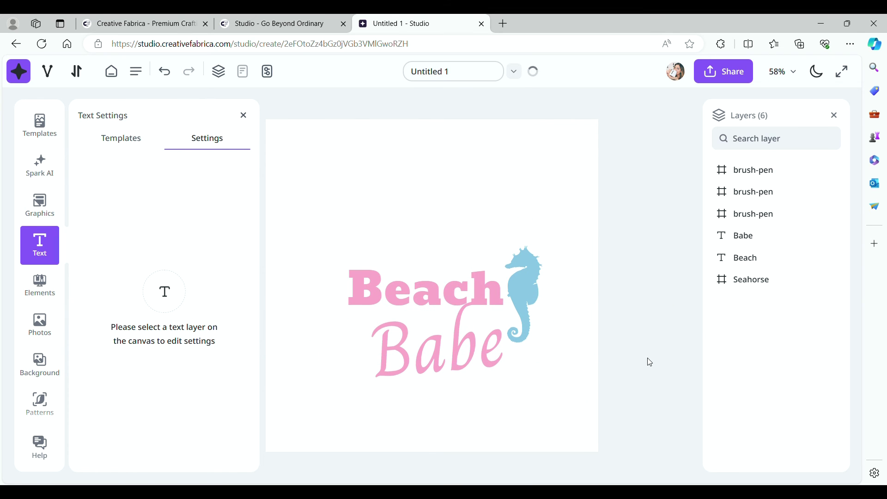
# Step: Shrink the seahorse slightly more and nudge Beach and Babe upward into place
pyautogui.click(443, 324)
pyautogui.click(536, 259)
pyautogui.moveTo(589, 229); pyautogui.dragTo(572, 254)
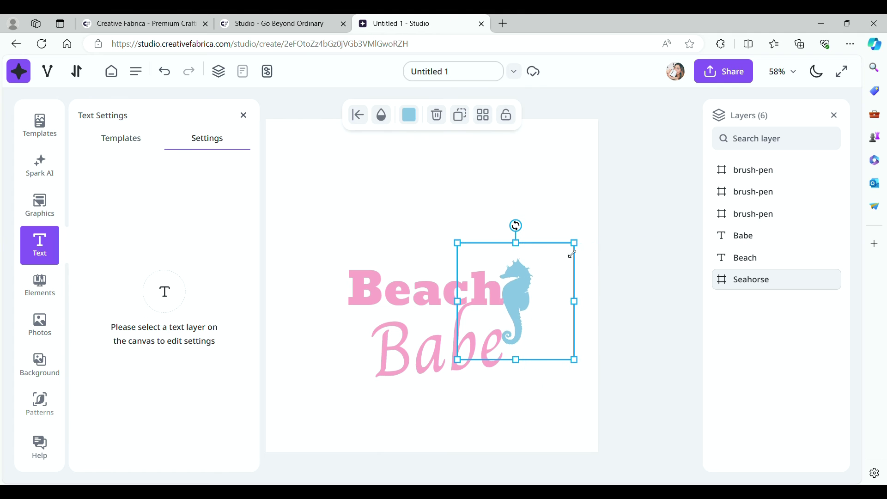
pyautogui.moveTo(476, 291)
pyautogui.mouseDown()
pyautogui.moveTo(483, 294)
pyautogui.moveTo(466, 279)
pyautogui.mouseUp()
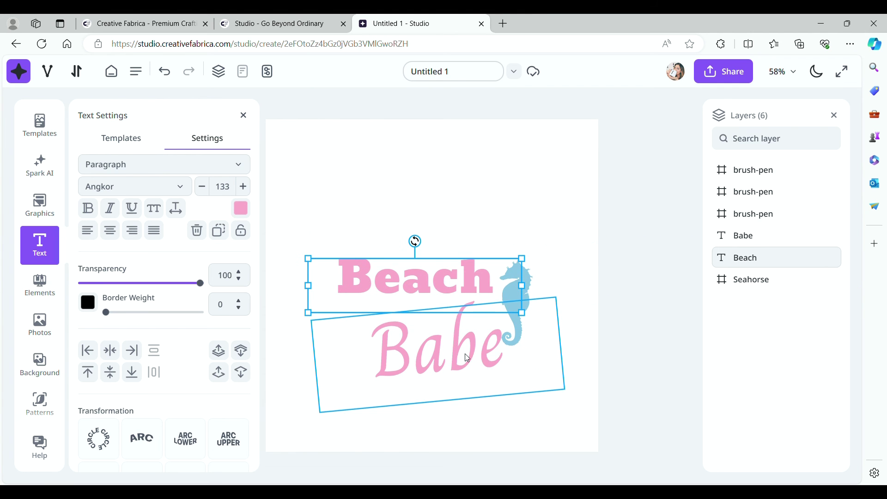
pyautogui.moveTo(468, 358); pyautogui.dragTo(444, 358)
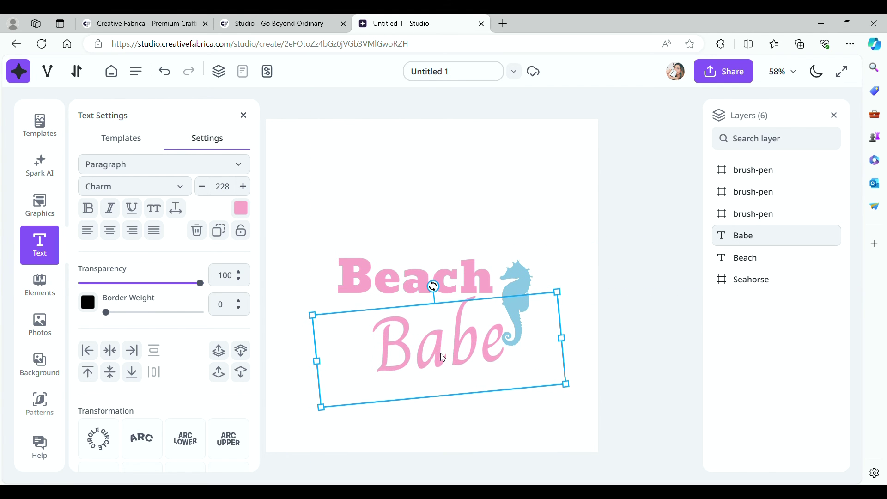
pyautogui.click(619, 289)
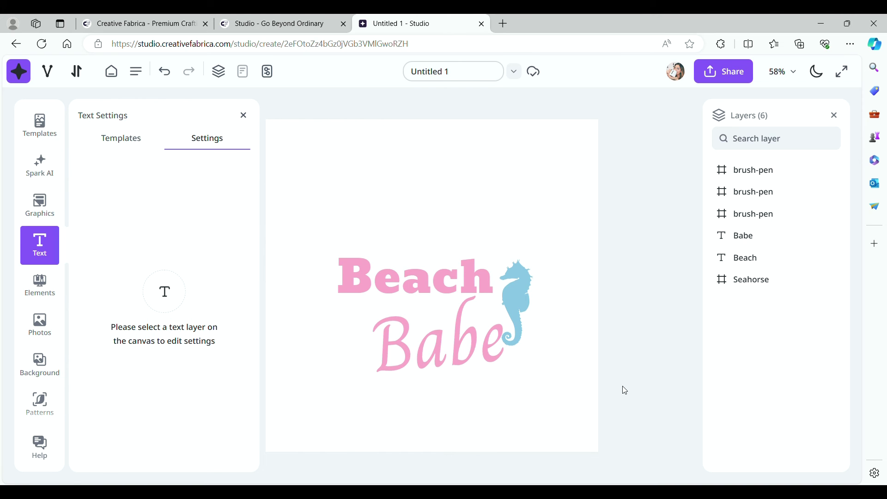
# Step: Delete Beach, Babe and the seahorse, then add the butterfly-on-open-book graphic
pyautogui.moveTo(590, 378); pyautogui.dragTo(285, 238)
pyautogui.press('Delete')
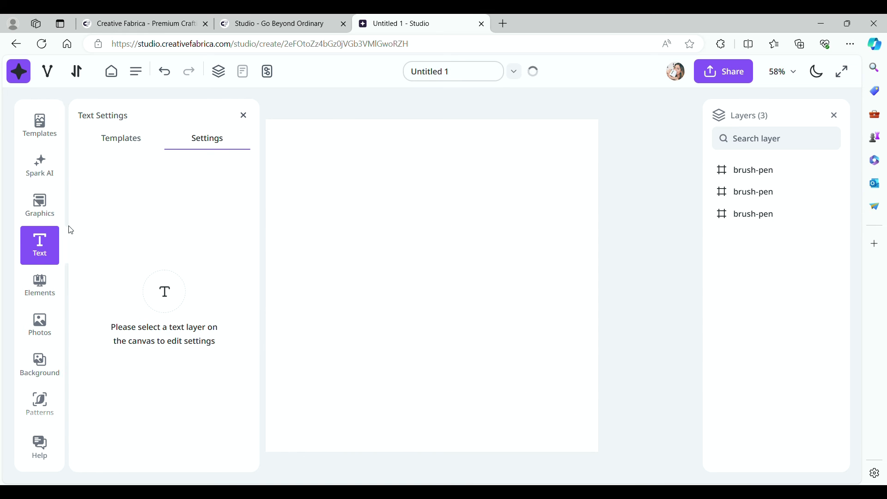
pyautogui.click(38, 215)
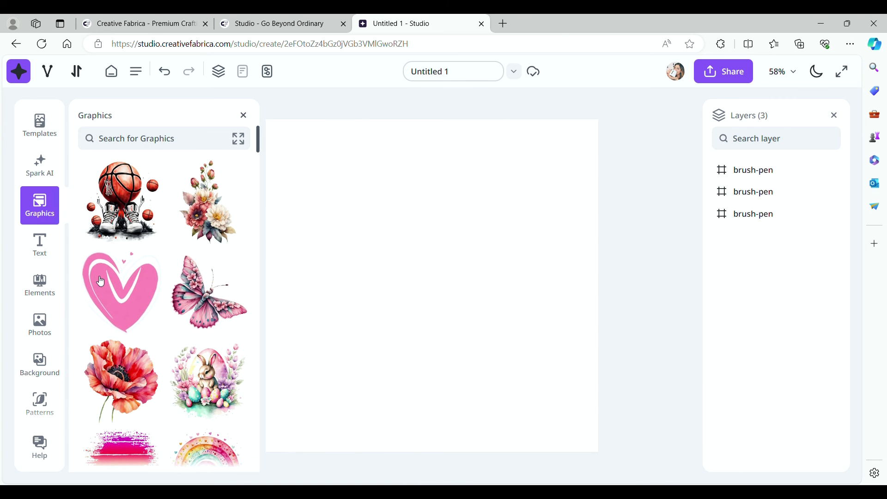
pyautogui.scroll(-4, 183, 300)
pyautogui.scroll(-7, 184, 299)
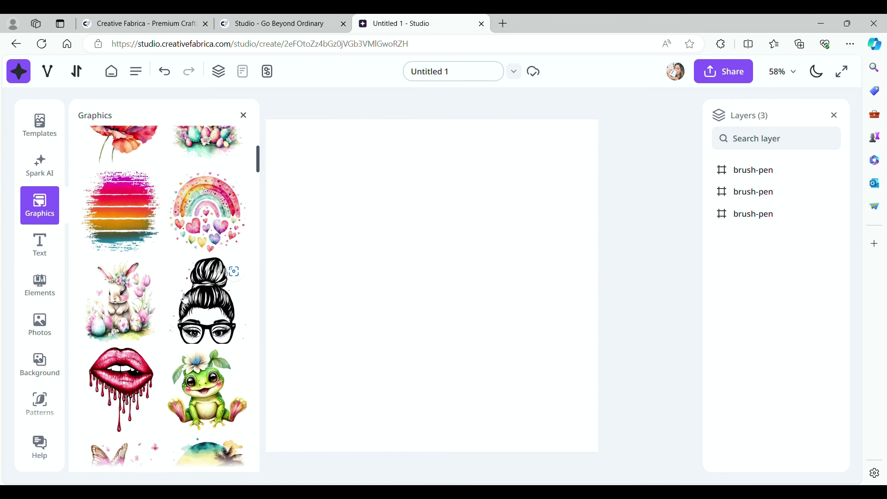
pyautogui.scroll(-4, 166, 298)
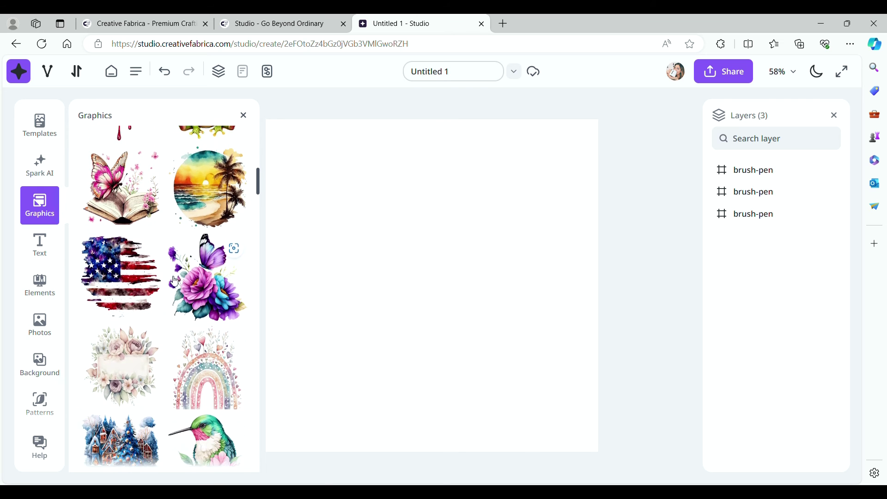
pyautogui.scroll(3, 174, 300)
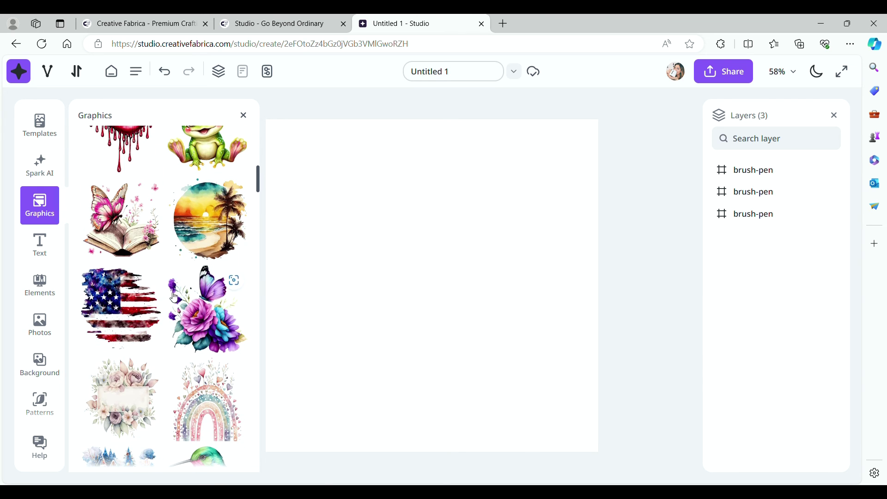
pyautogui.click(137, 243)
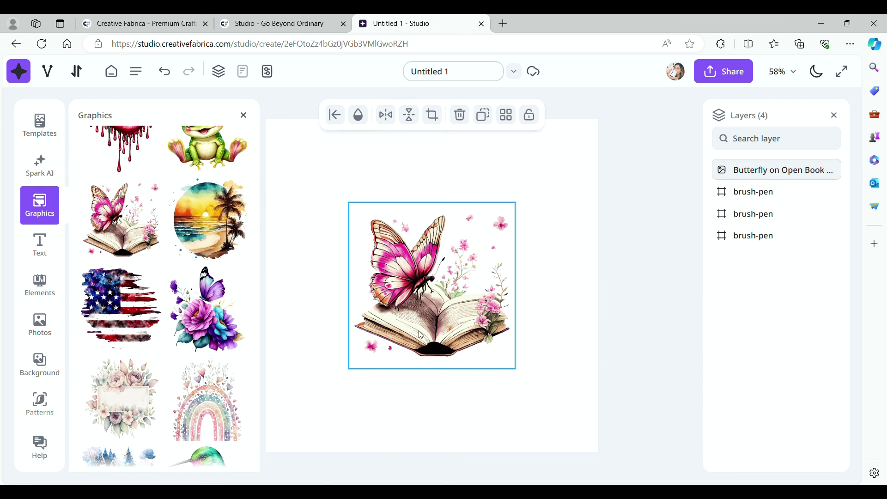
# Step: Enlarge the butterfly graphic by its corners to fill most of the page
pyautogui.click(352, 365)
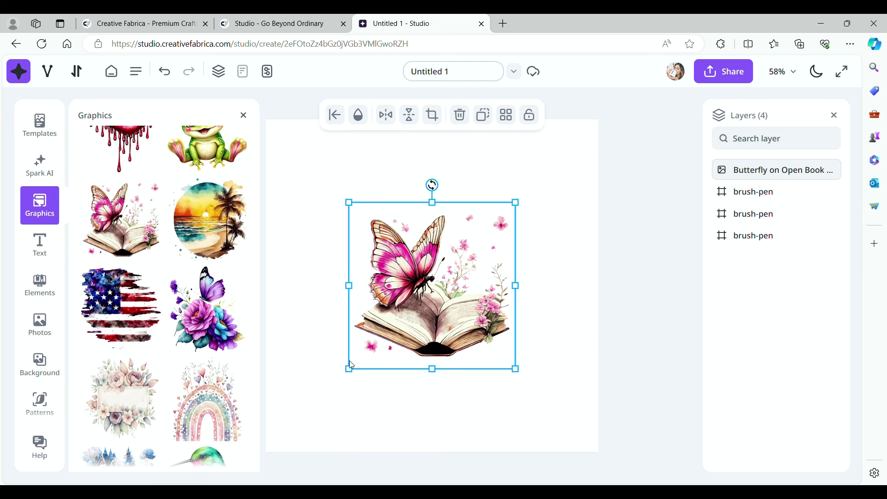
pyautogui.moveTo(349, 374); pyautogui.dragTo(302, 438)
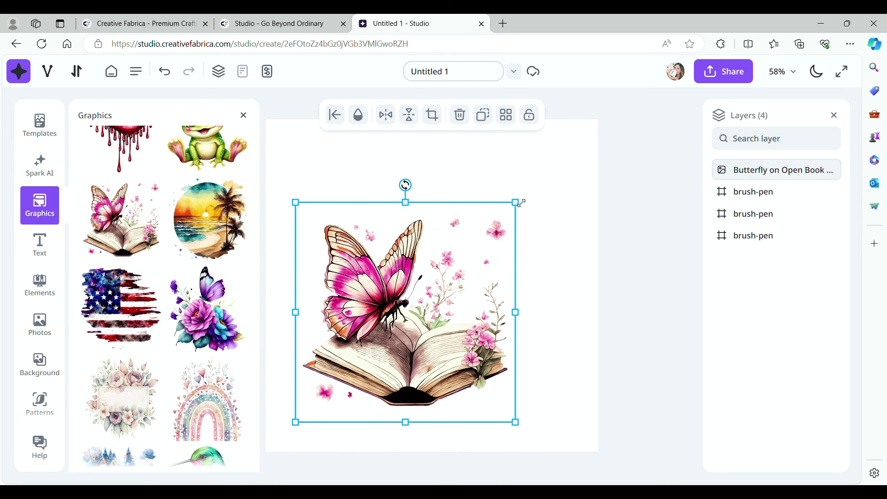
pyautogui.moveTo(522, 203); pyautogui.dragTo(568, 153)
pyautogui.click(620, 135)
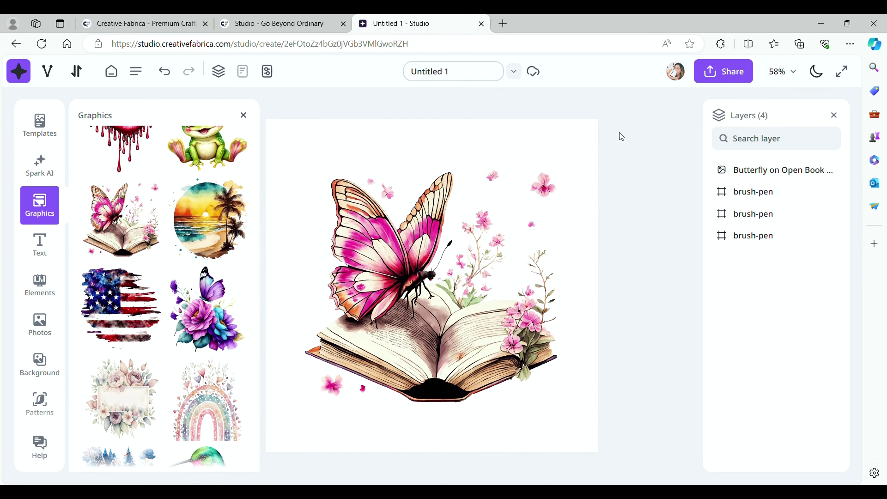
pyautogui.click(378, 222)
# Step: Add the FEELIN' FOXY text template to the design
pyautogui.click(38, 245)
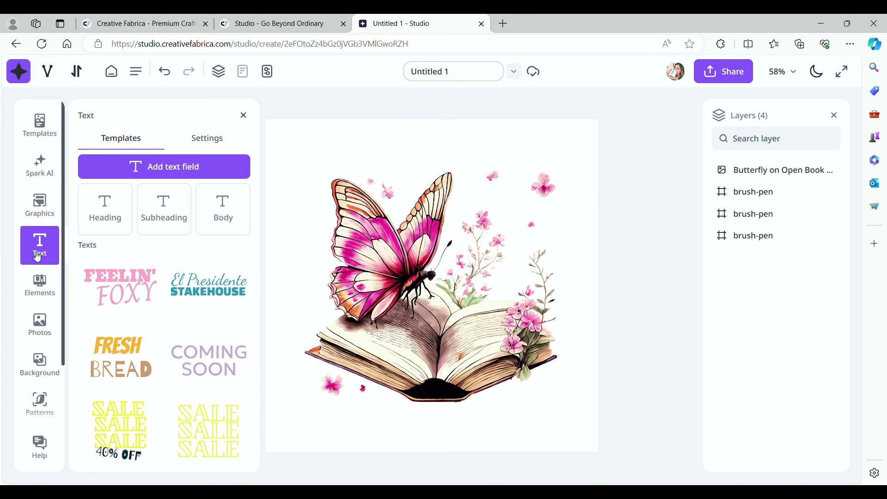
pyautogui.scroll(-3, 169, 289)
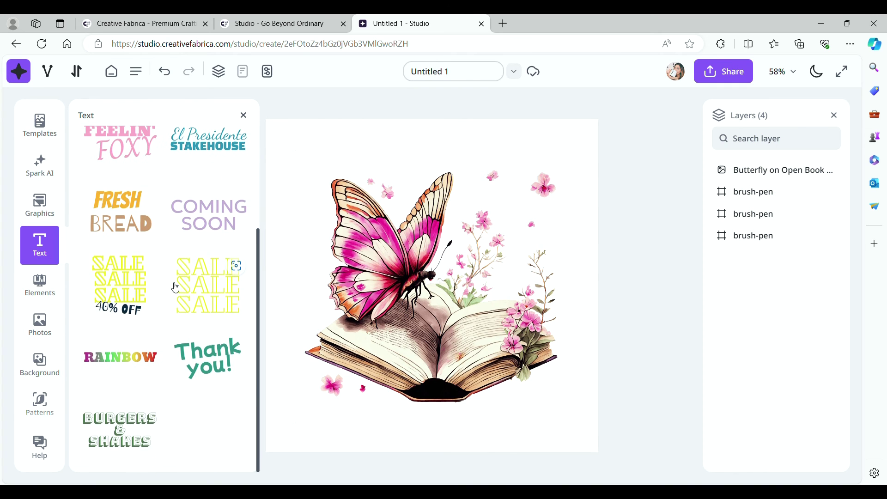
pyautogui.scroll(3, 176, 288)
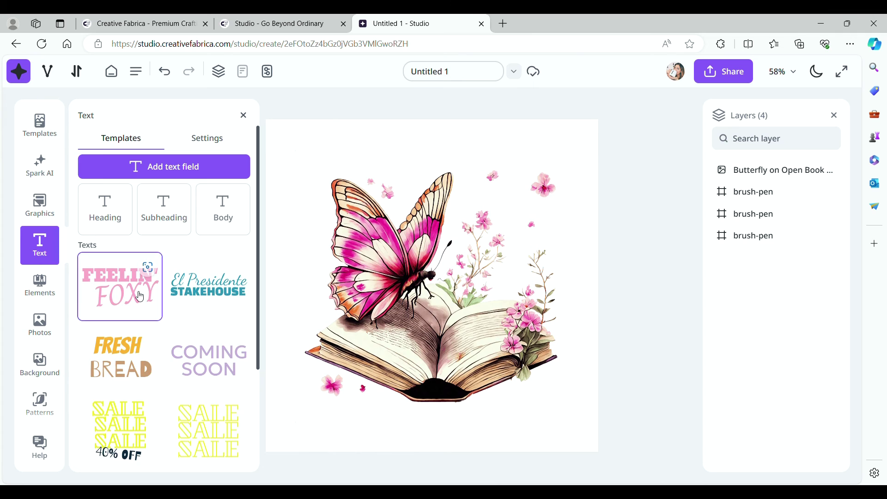
pyautogui.click(147, 269)
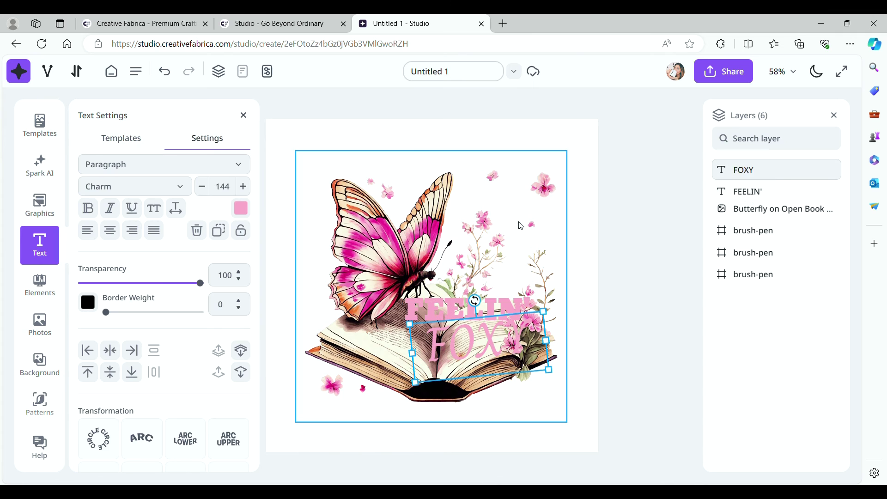
# Step: Retype the template words as 'BOOK' and 'WORM' in capitals
pyautogui.click(461, 311)
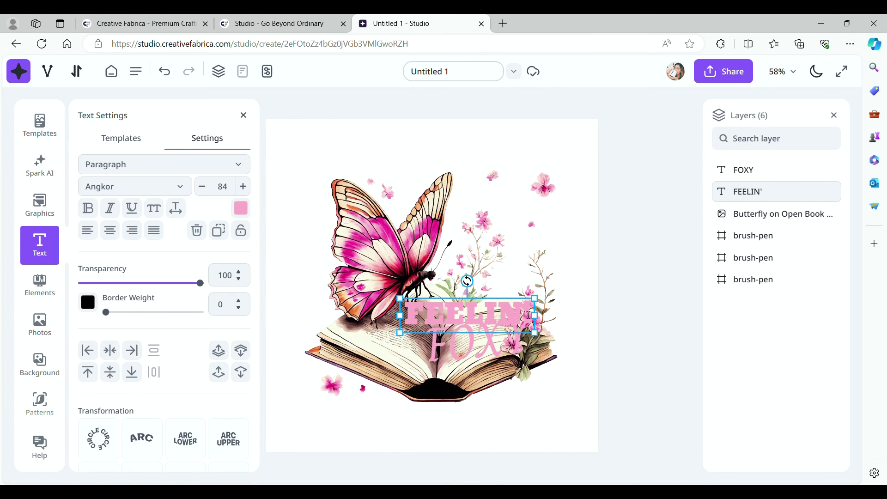
pyautogui.doubleClick(409, 318)
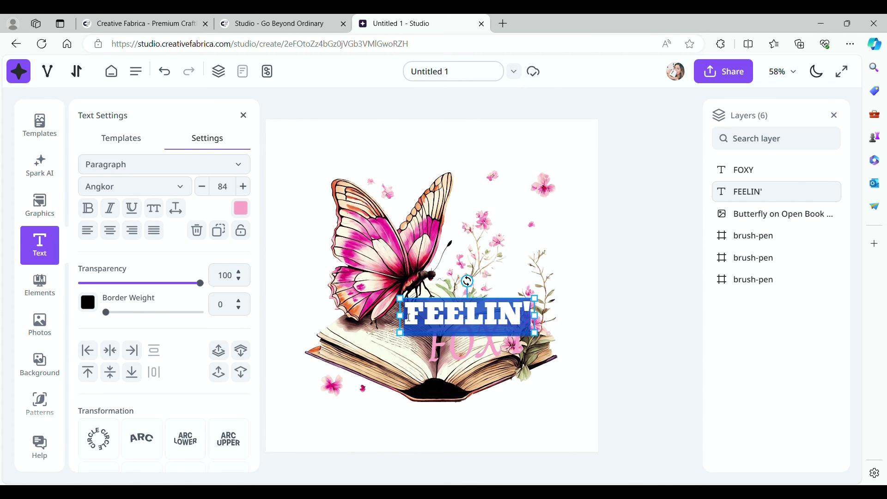
pyautogui.write('book')
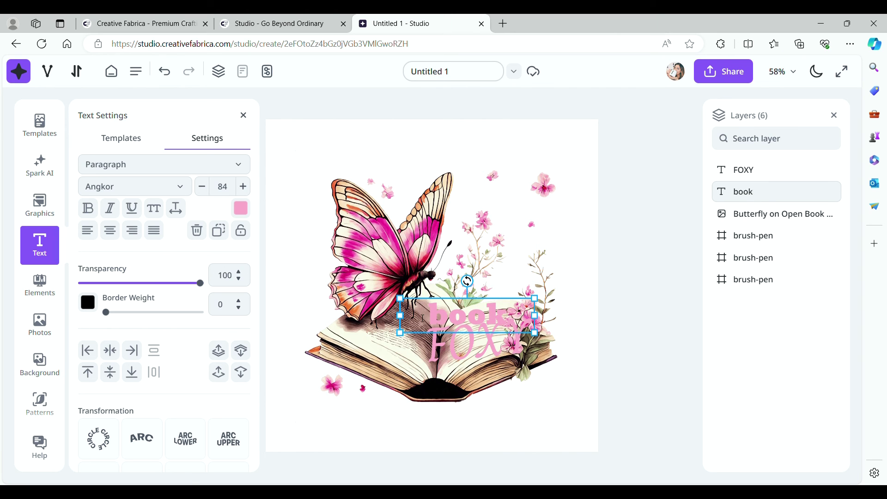
pyautogui.press('BackSpace')
pyautogui.press('BackSpace')
pyautogui.press('BackSpace')
pyautogui.press('BackSpace')
pyautogui.write('book')
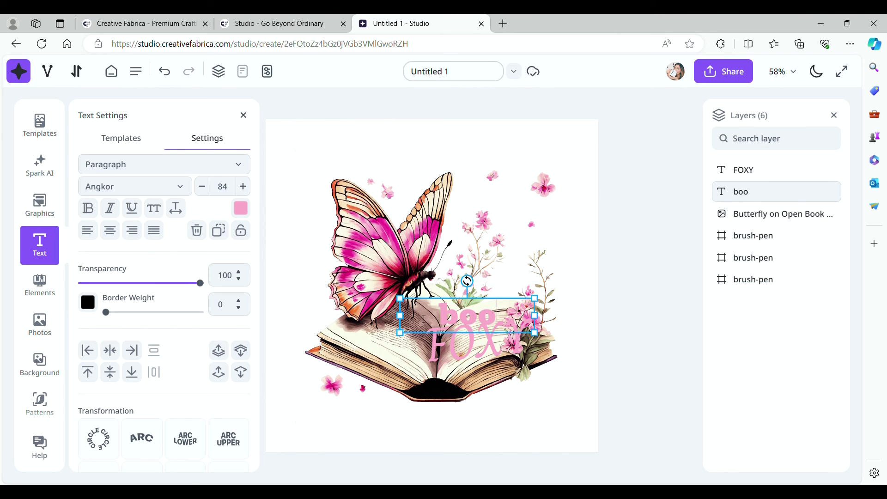
pyautogui.press('BackSpace')
pyautogui.press('BackSpace')
pyautogui.press('BackSpace')
pyautogui.press('BackSpace')
pyautogui.write('BOOK')
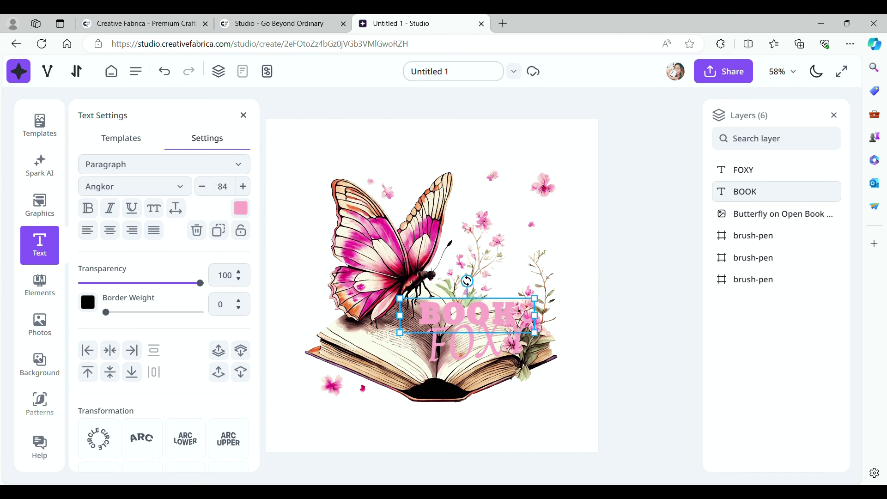
pyautogui.click(493, 348)
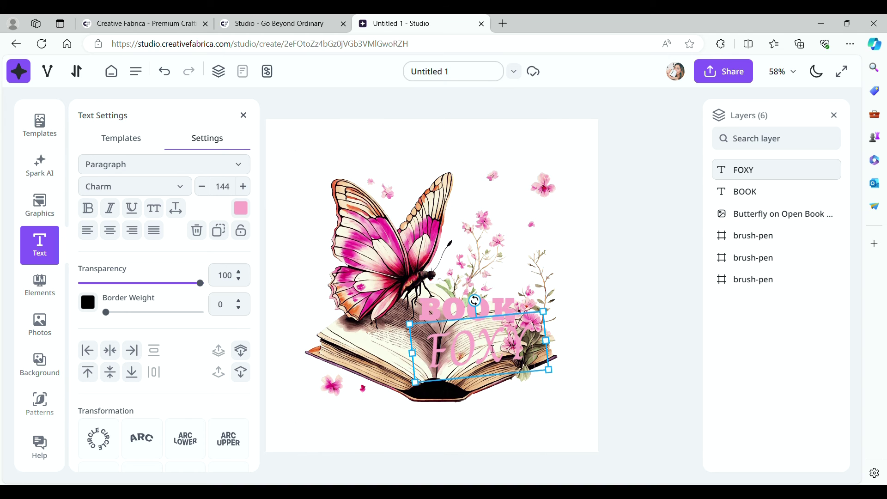
pyautogui.press('BackSpace')
pyautogui.press('BackSpace')
pyautogui.press('BackSpace')
pyautogui.press('BackSpace')
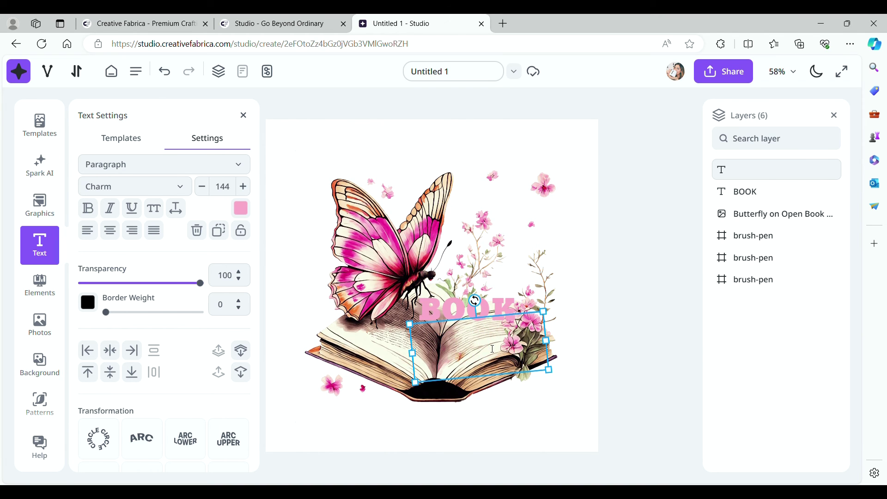
pyautogui.write('WORM')
# Step: Move BOOK and WORM below the open book at the lower right
pyautogui.click(493, 348)
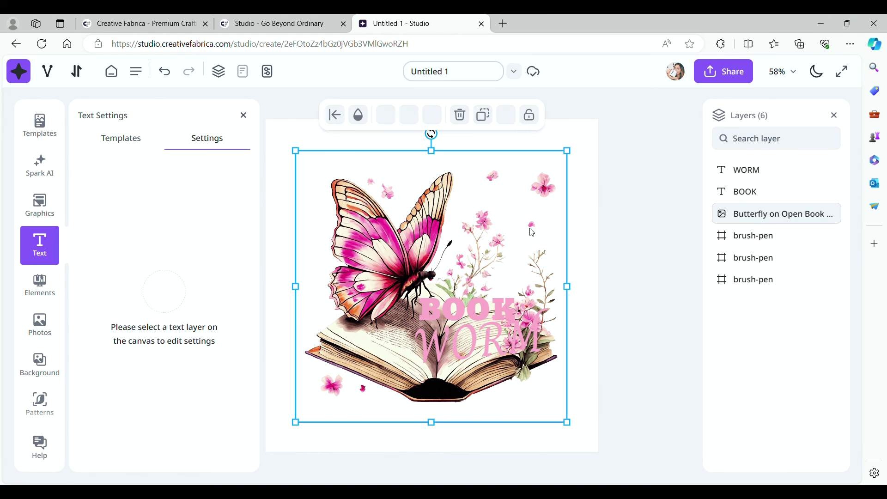
pyautogui.moveTo(491, 308); pyautogui.dragTo(530, 394)
pyautogui.click(495, 339)
pyautogui.moveTo(496, 338); pyautogui.dragTo(535, 422)
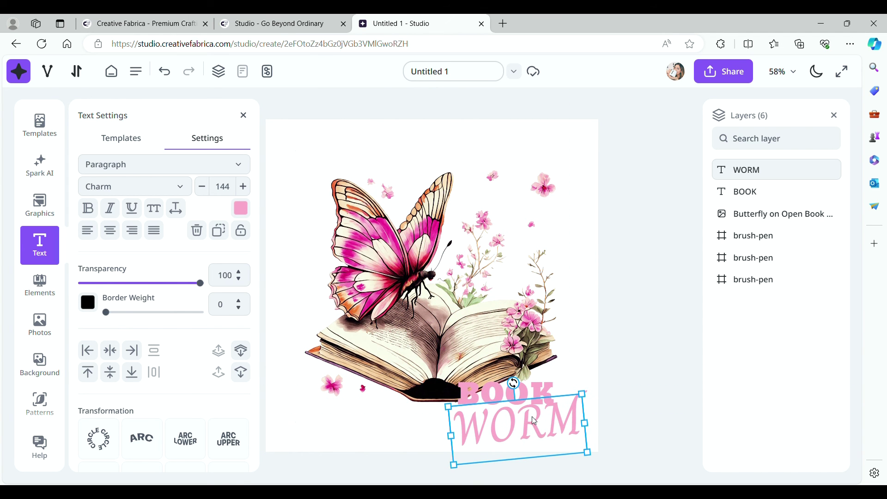
pyautogui.click(656, 326)
# Step: Add a trial outline flower, move it left of the butterfly, then delete it
pyautogui.click(40, 285)
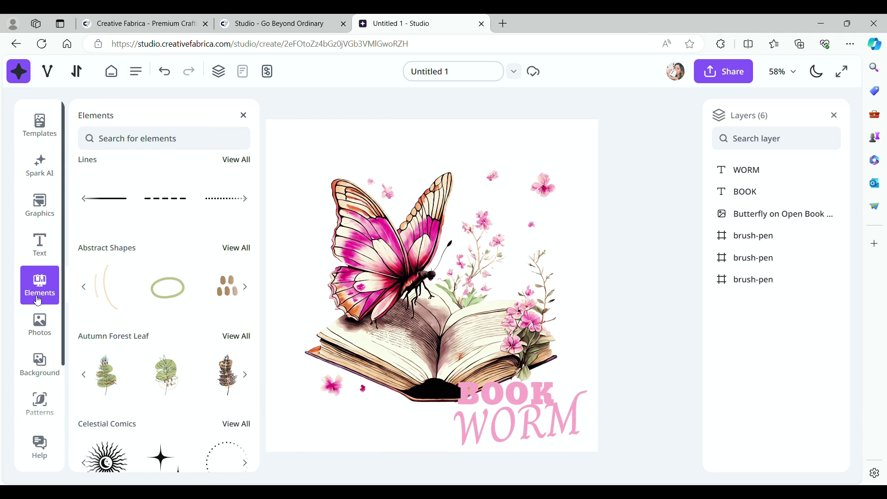
pyautogui.scroll(-2, 200, 414)
pyautogui.scroll(-2, 201, 414)
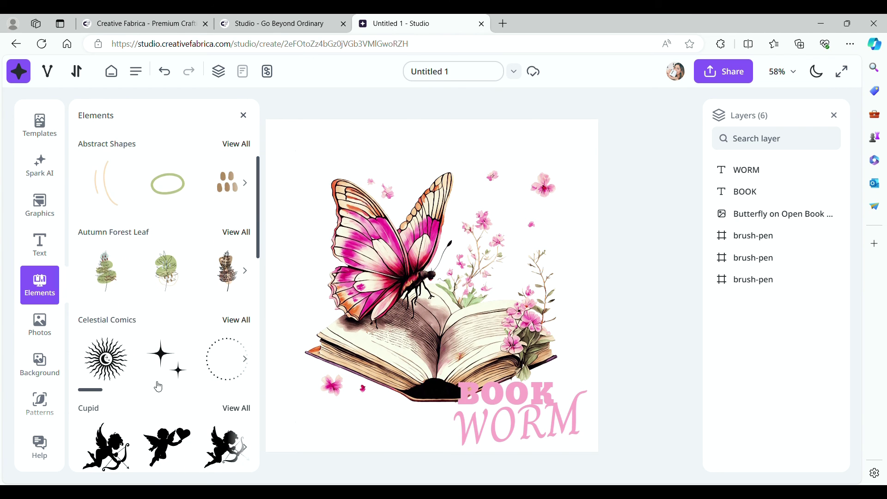
pyautogui.scroll(-7, 174, 375)
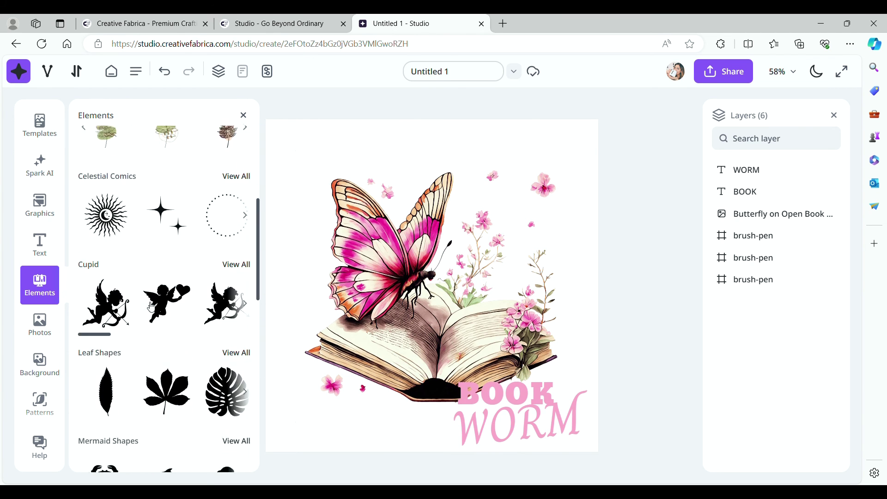
pyautogui.scroll(-7, 151, 306)
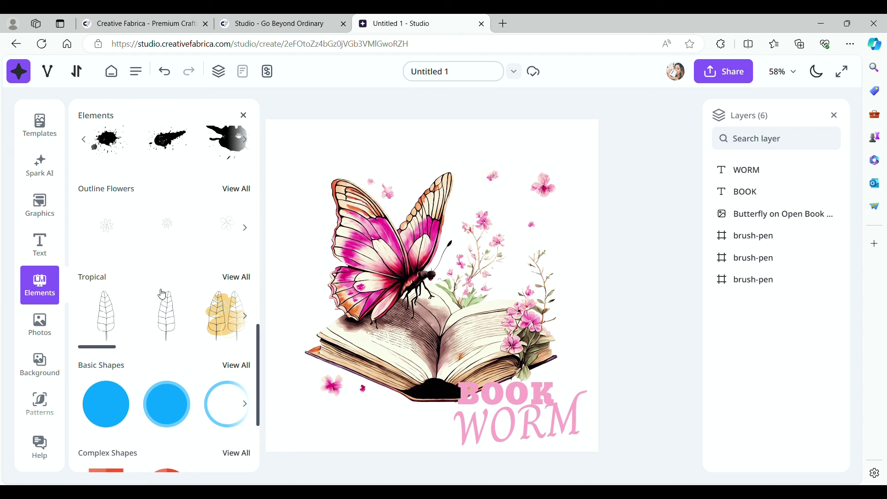
pyautogui.click(176, 234)
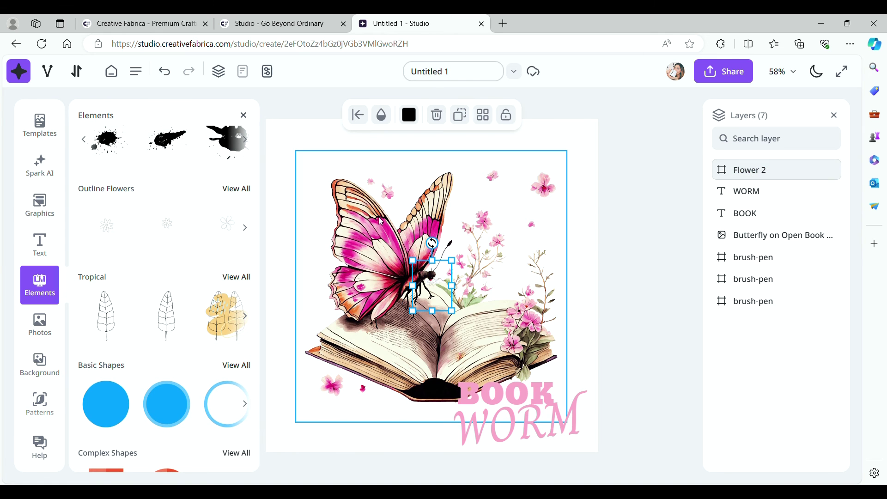
pyautogui.moveTo(432, 293); pyautogui.dragTo(301, 251)
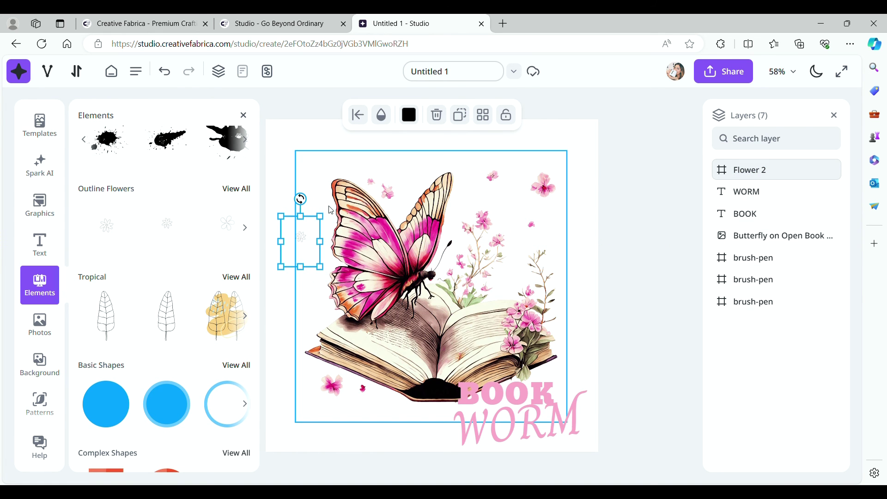
pyautogui.press('Delete')
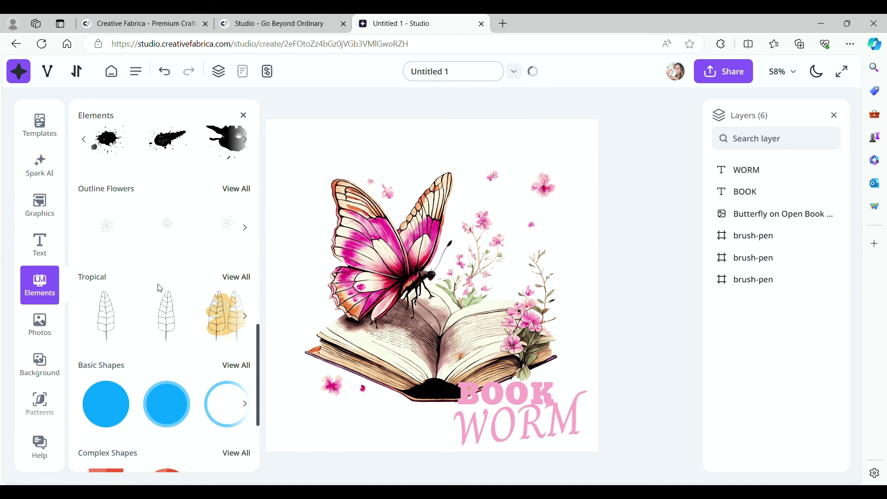
pyautogui.scroll(-3, 162, 290)
pyautogui.scroll(-3, 160, 287)
pyautogui.scroll(15, 162, 283)
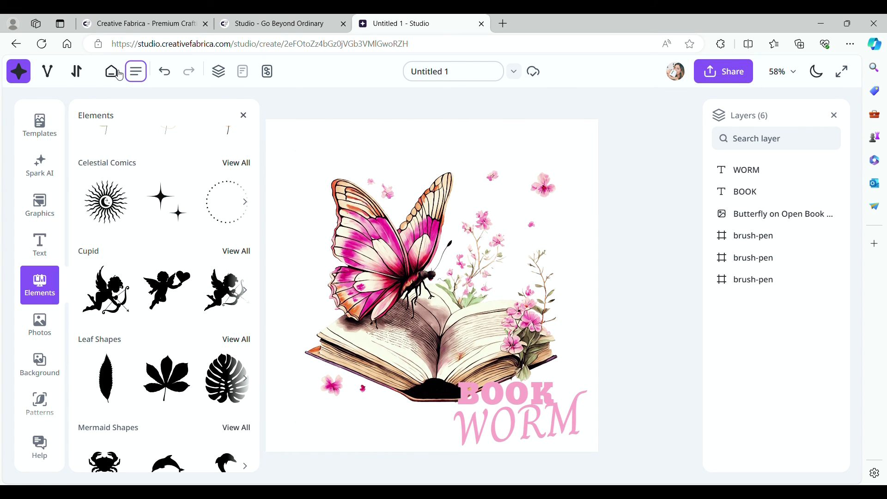
# Step: View the PNG, JPG and PDF download options, then close the dialogs and menu
pyautogui.click(135, 72)
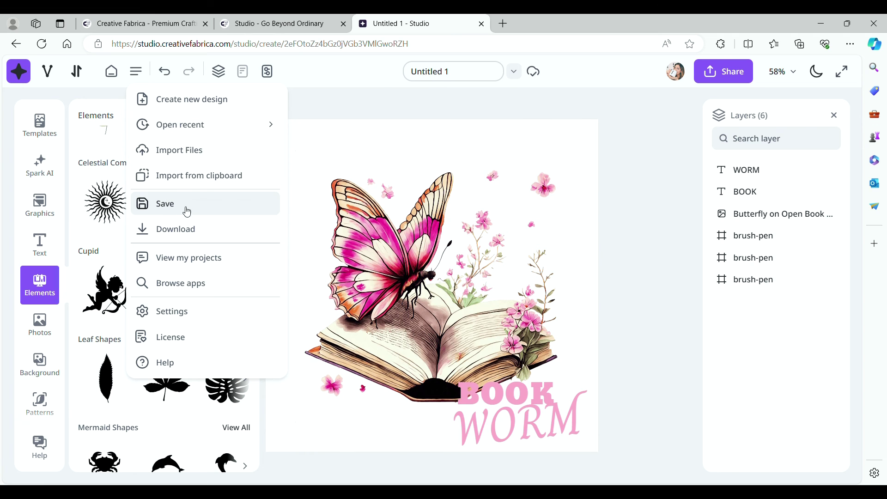
pyautogui.click(191, 234)
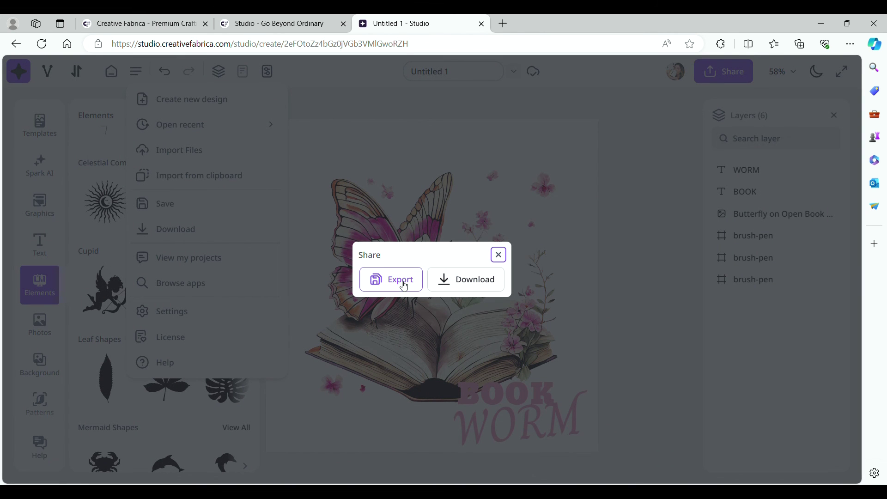
pyautogui.click(485, 280)
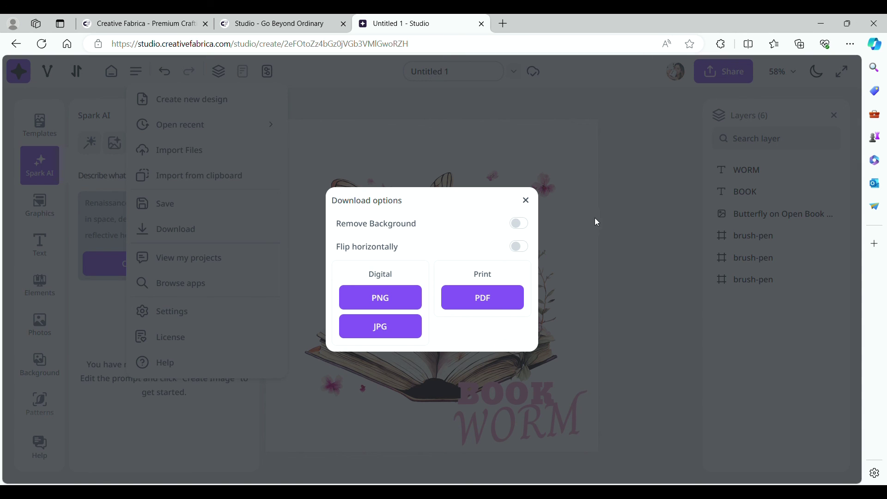
pyautogui.click(526, 201)
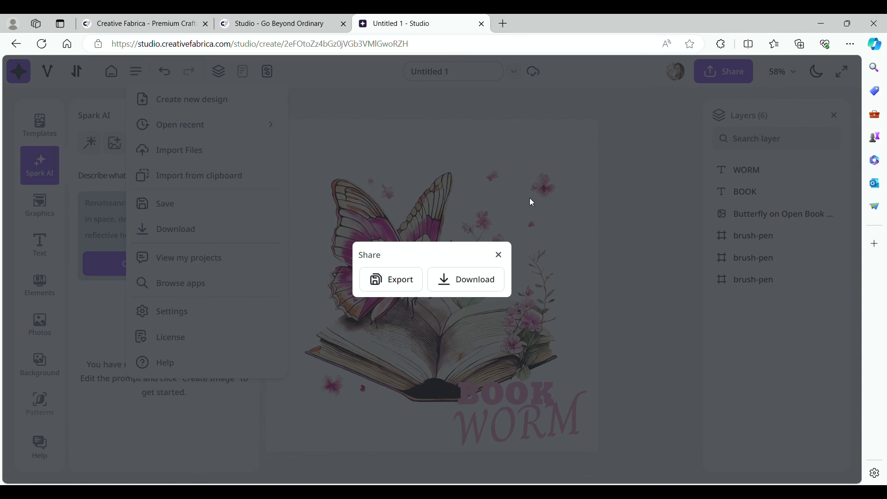
pyautogui.click(498, 254)
pyautogui.click(634, 195)
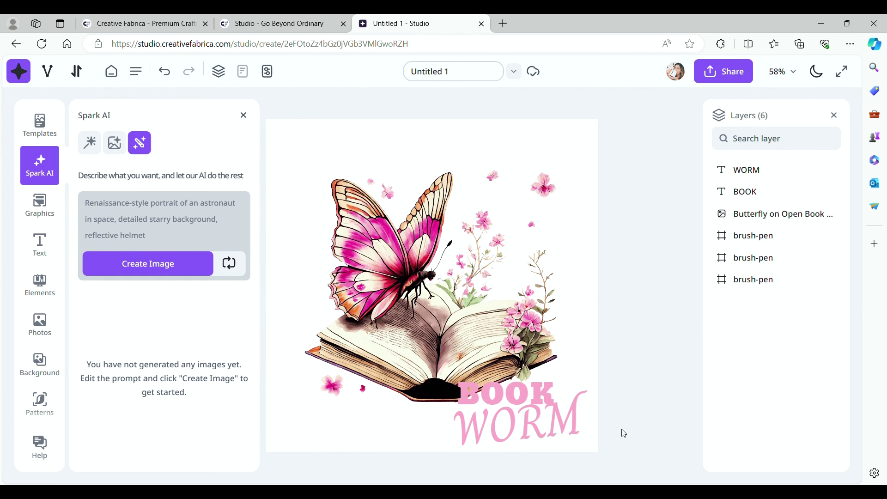
# Step: Switch Spark AI to image generation and choose the Illustration style
pyautogui.click(106, 151)
pyautogui.scroll(-4, 132, 217)
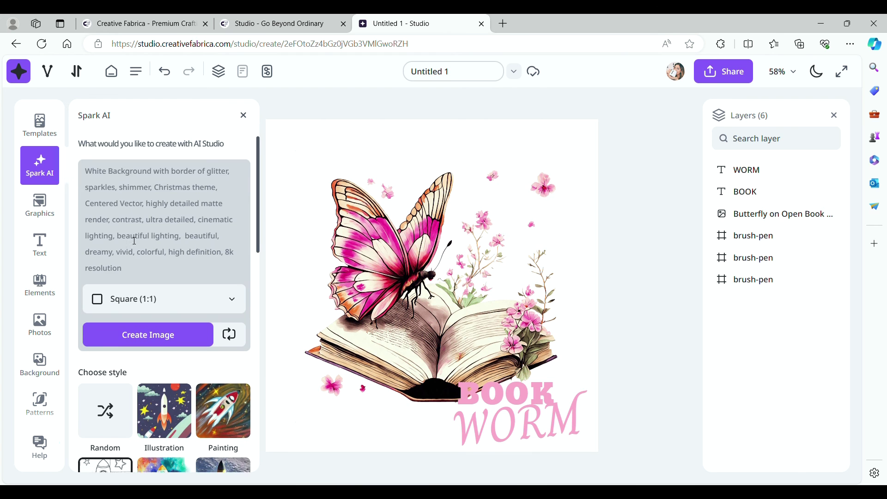
pyautogui.scroll(3, 132, 216)
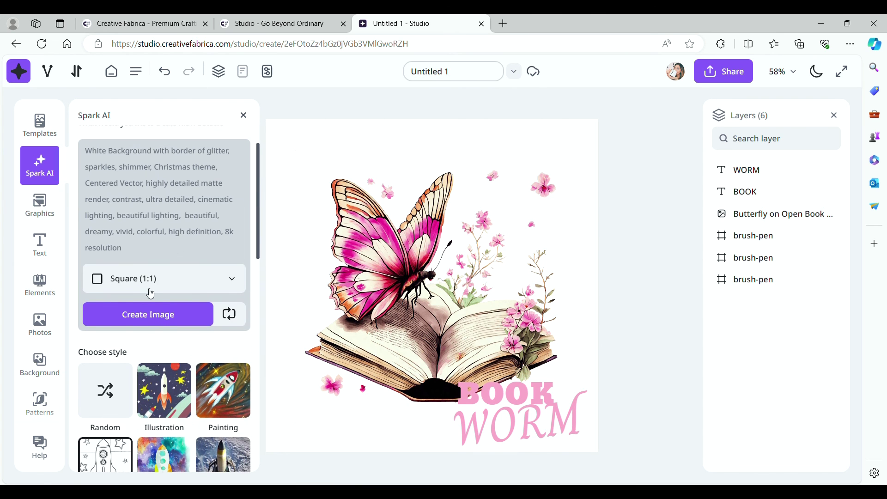
pyautogui.scroll(-10, 173, 250)
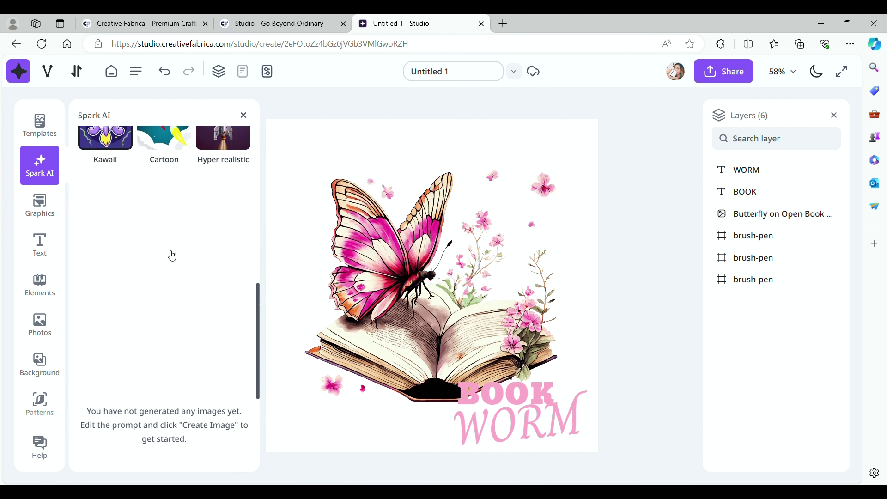
pyautogui.scroll(-2, 171, 255)
pyautogui.scroll(8, 168, 254)
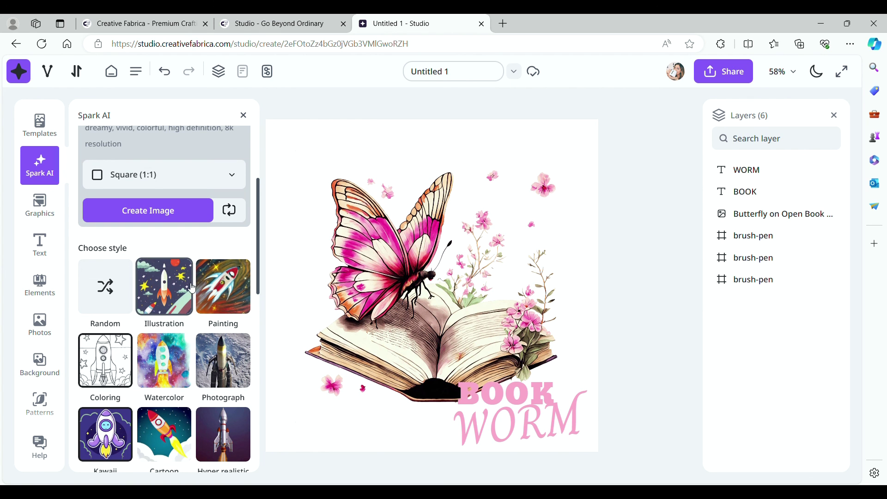
pyautogui.scroll(-1, 190, 300)
pyautogui.click(191, 256)
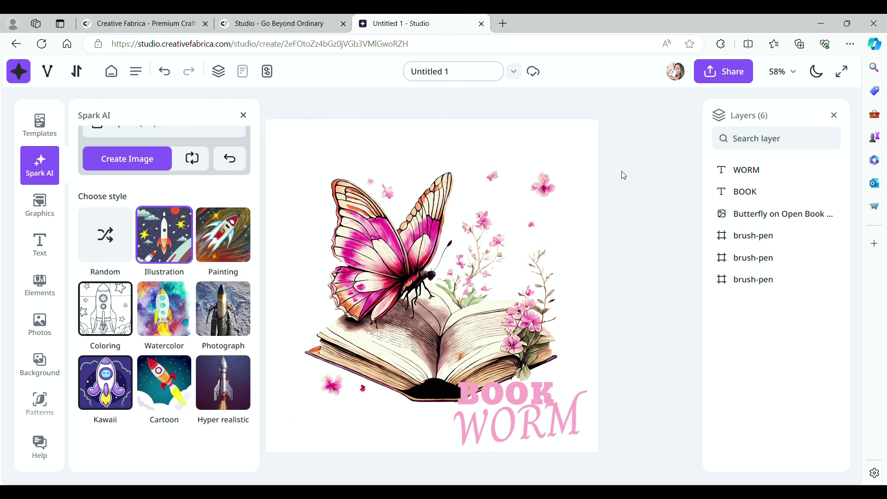
# Step: Add the basketball-and-sneakers graphic from the graphics library and move it up and left
pyautogui.click(53, 196)
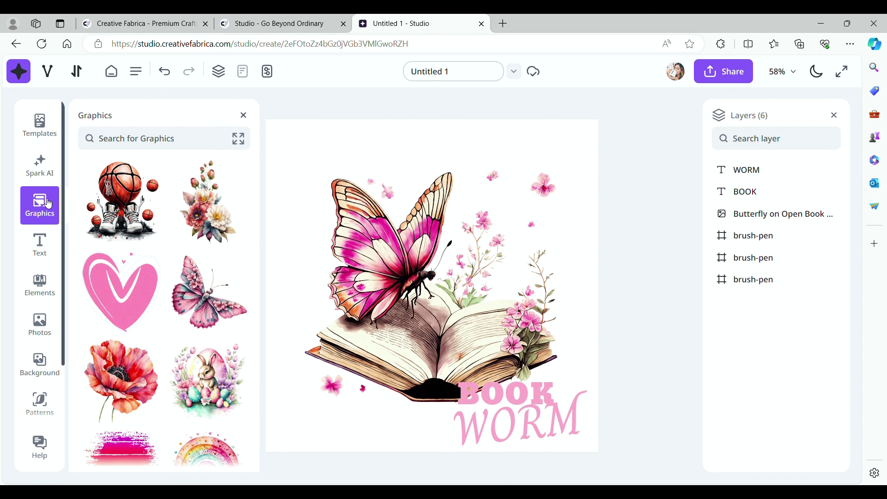
pyautogui.scroll(-2, 151, 246)
pyautogui.scroll(2, 151, 246)
pyautogui.click(121, 201)
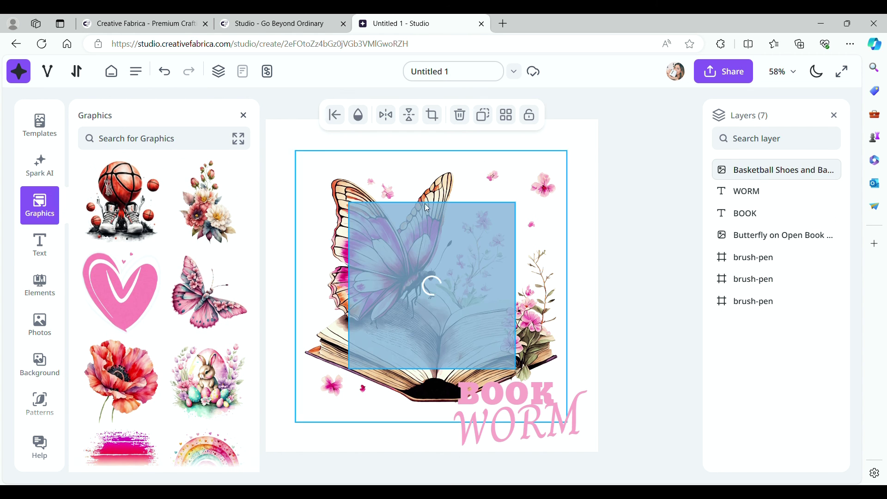
pyautogui.moveTo(462, 261); pyautogui.dragTo(444, 223)
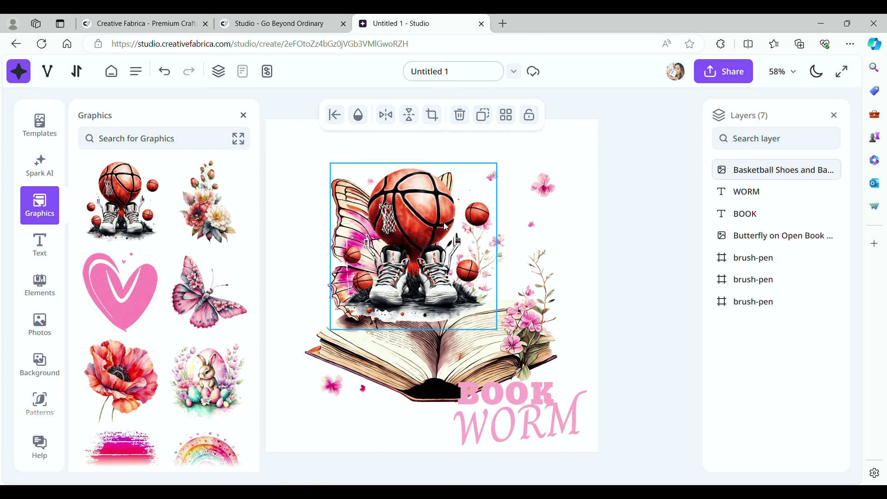
# Step: Delete the butterfly image and the BOOK WORM text together
pyautogui.moveTo(605, 397); pyautogui.dragTo(444, 354)
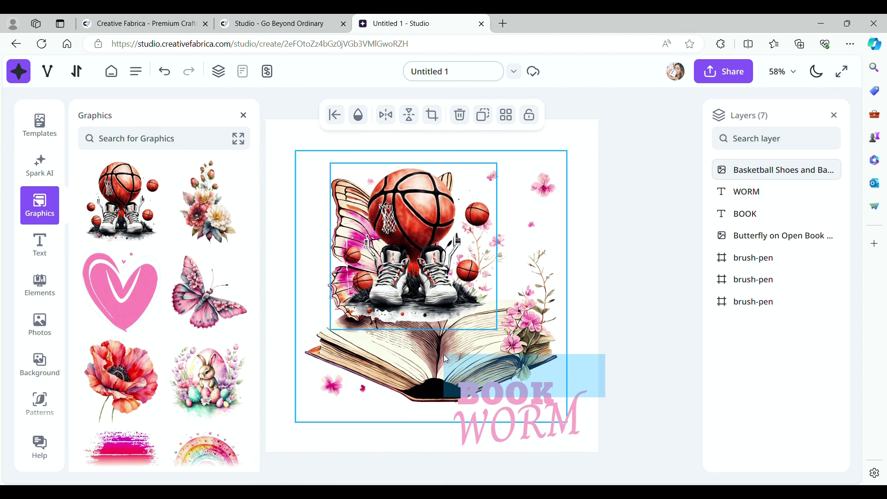
pyautogui.click(637, 392)
pyautogui.moveTo(622, 440); pyautogui.dragTo(431, 410)
pyautogui.press('Delete')
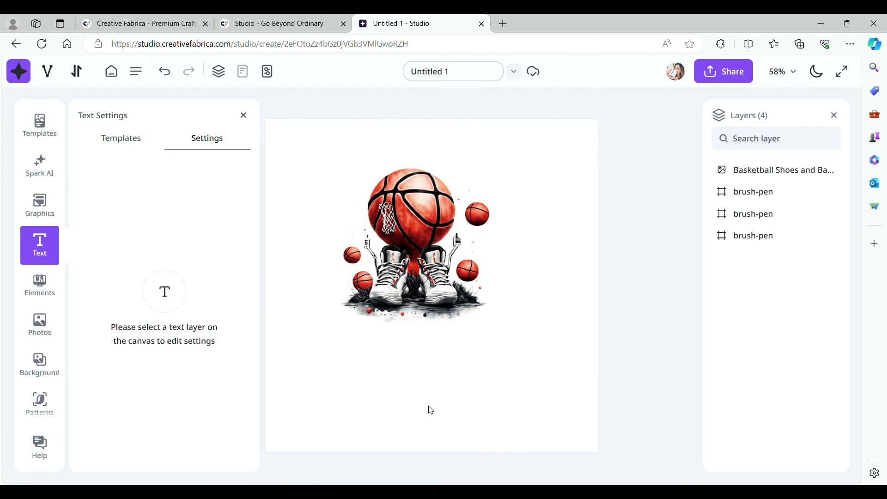
# Step: Enlarge the basketball-and-sneakers graphic to fill the canvas
pyautogui.click(474, 301)
pyautogui.moveTo(497, 329); pyautogui.dragTo(478, 345)
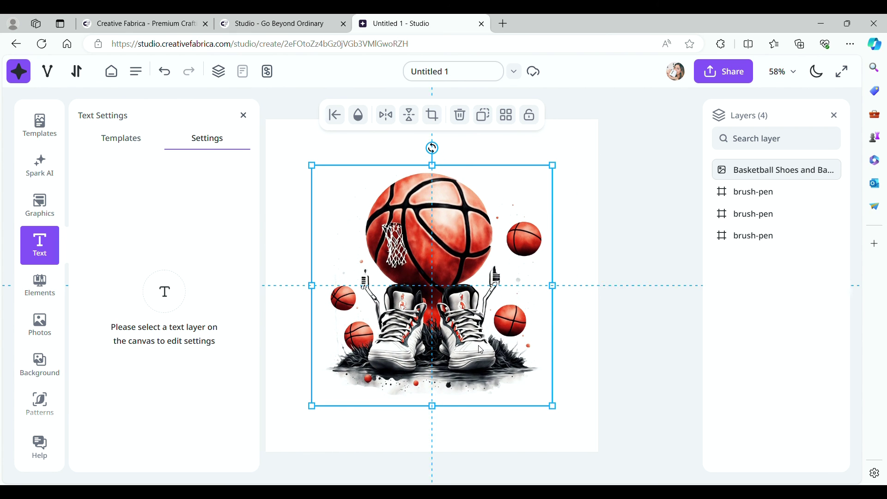
pyautogui.click(640, 248)
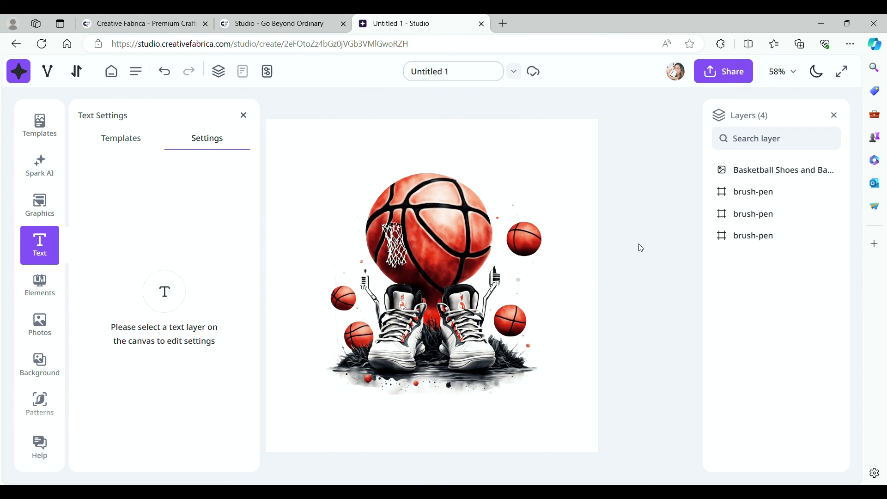